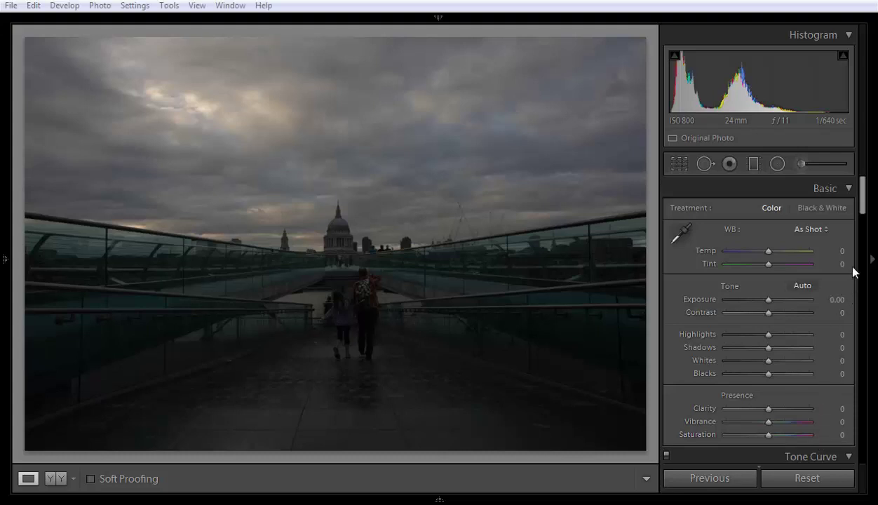
Activate the Adjustment Brush and set its brush size to 37.6
click(802, 162)
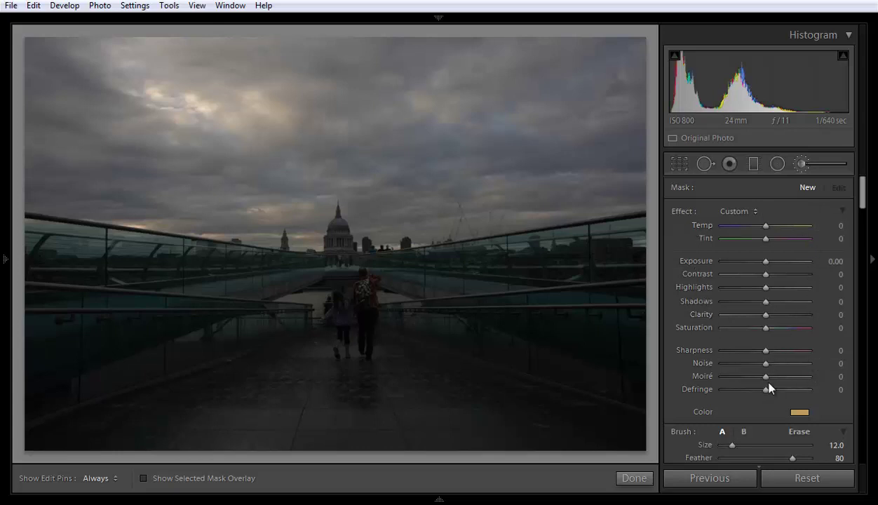
drag(863, 194, 863, 212)
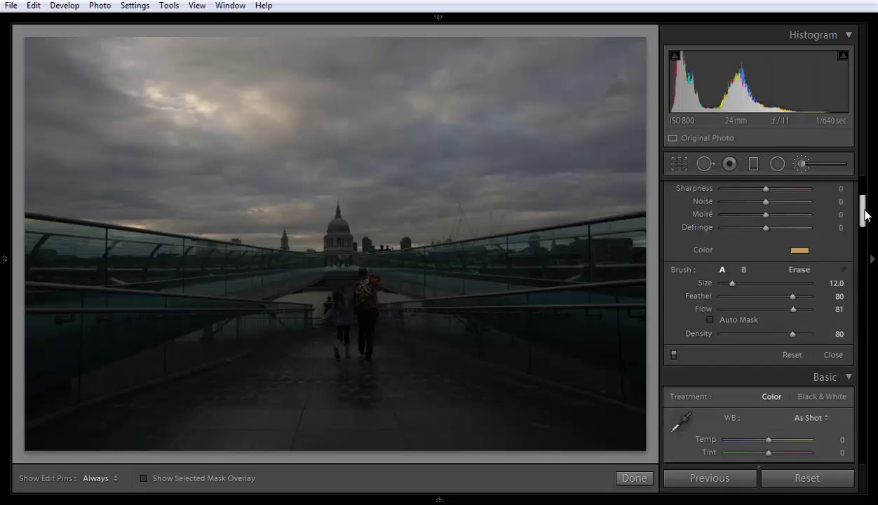
drag(863, 212, 863, 189)
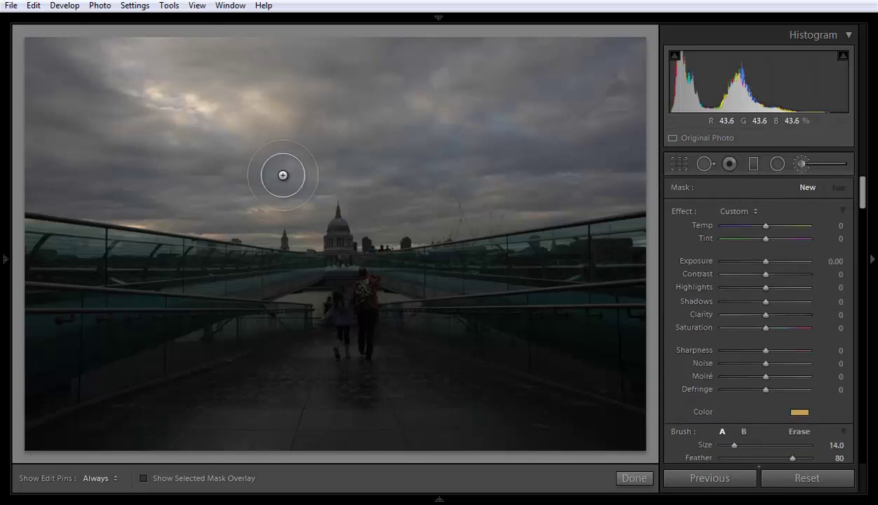
scroll(283, 175, up, 8)
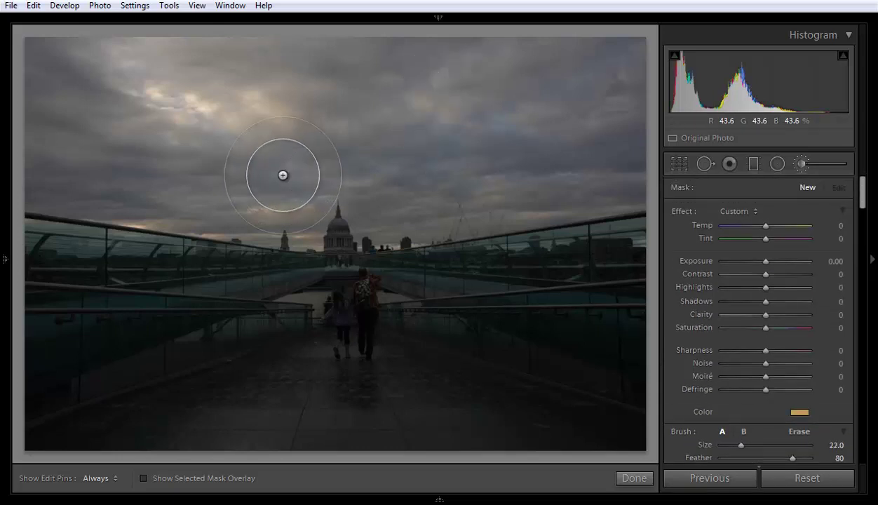
scroll(283, 175, up, 7)
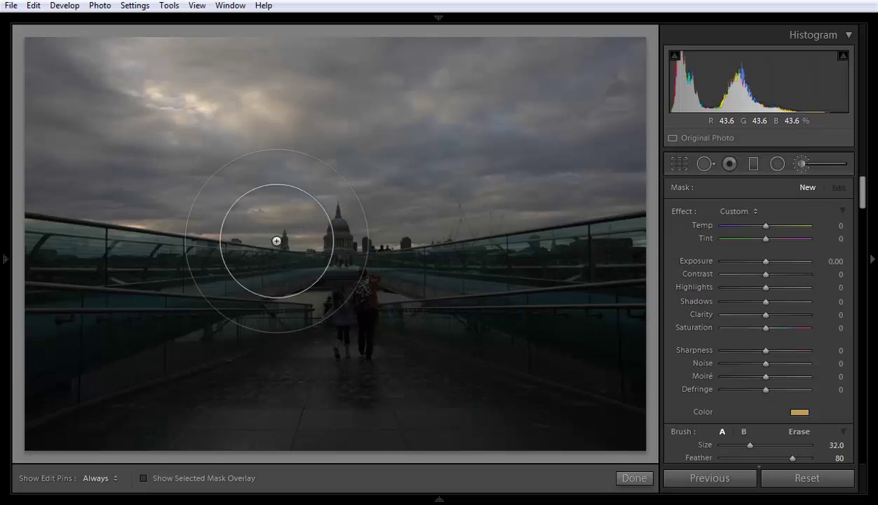
scroll(283, 277, up, 8)
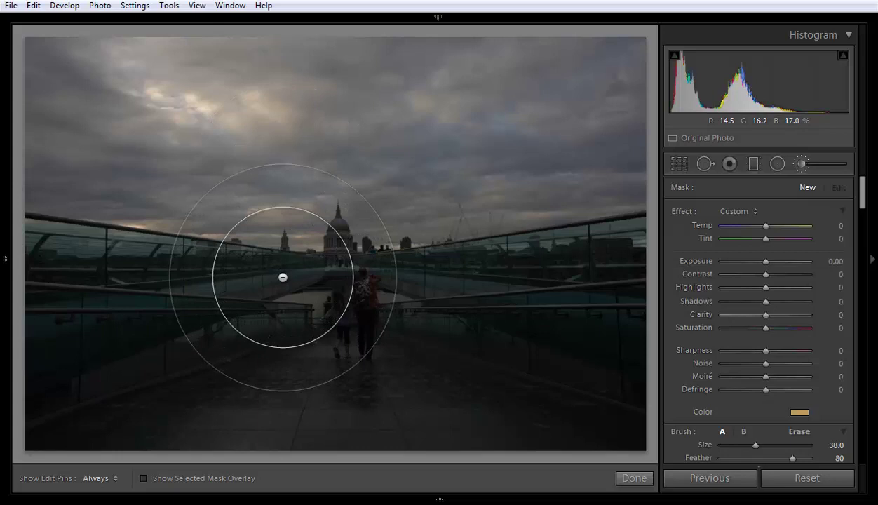
scroll(282, 277, down, 2)
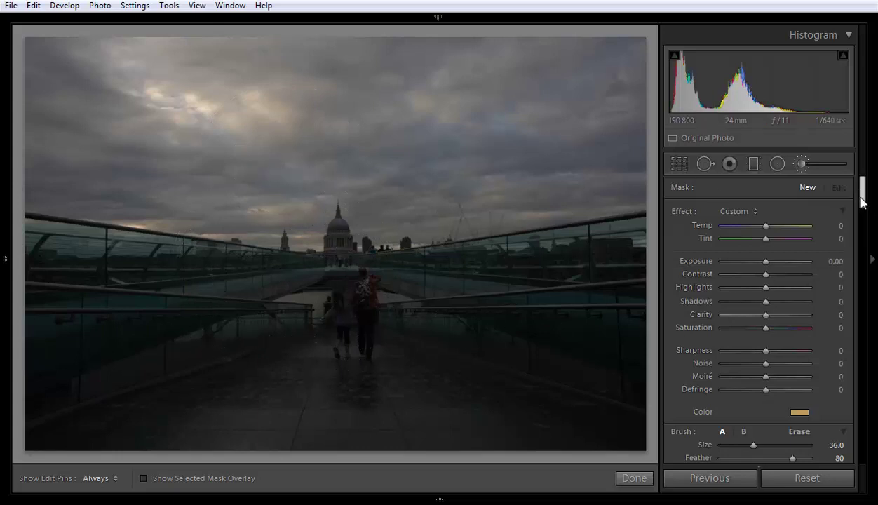
drag(862, 199, 862, 221)
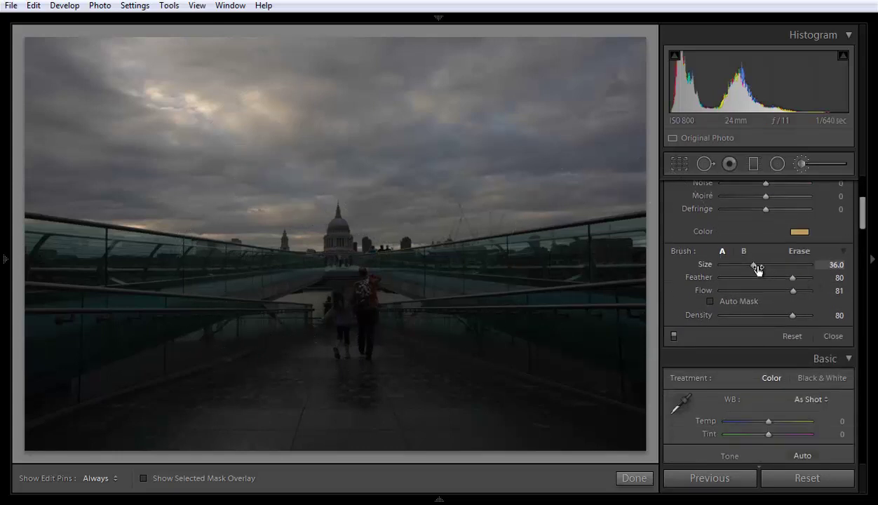
mouse_move(756, 267)
mouse_down()
mouse_move(734, 267)
mouse_move(769, 270)
mouse_move(757, 273)
mouse_up()
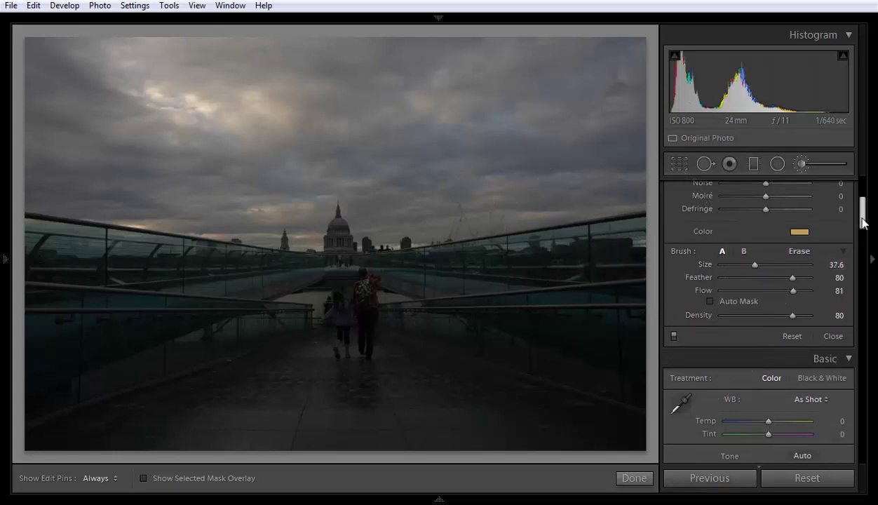
drag(863, 205, 862, 186)
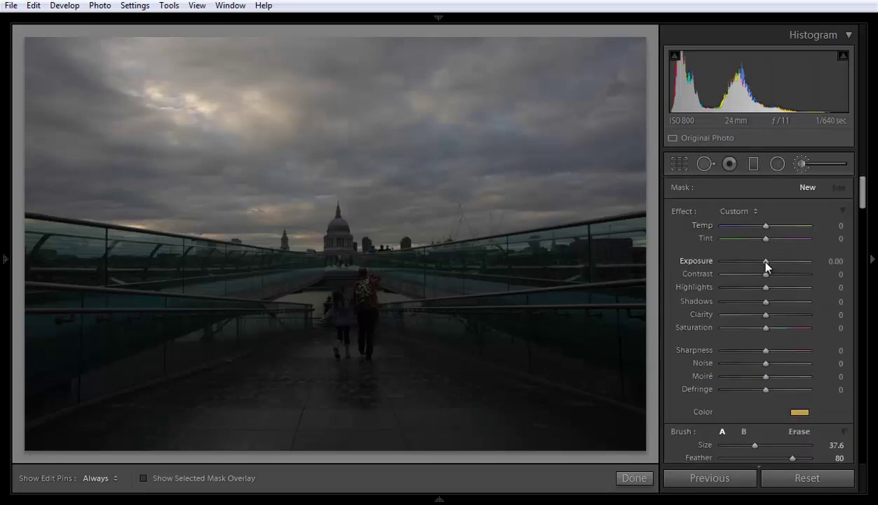
Choose the Exposure brush effect preset and set Exposure to +0.50
click(749, 213)
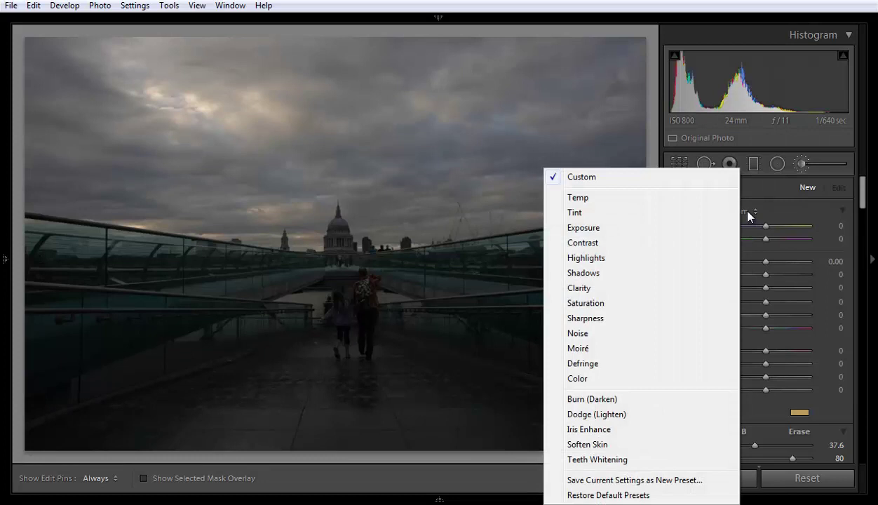
click(603, 231)
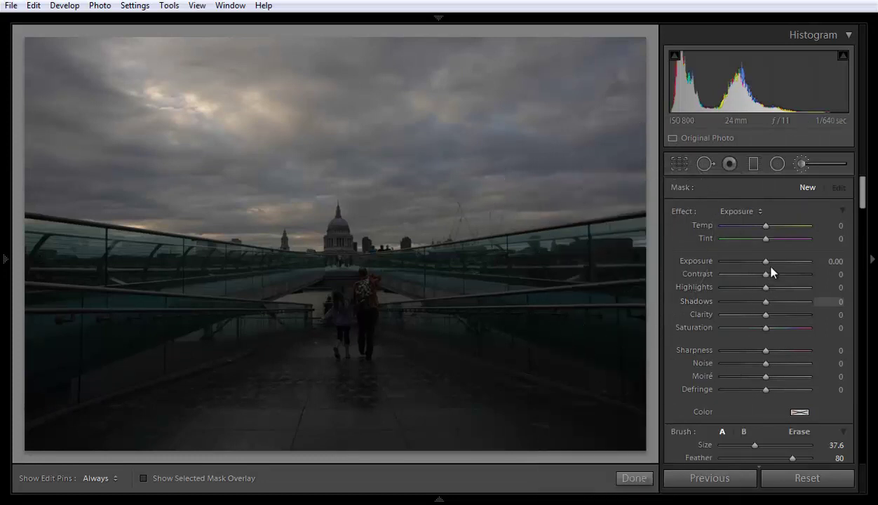
drag(767, 261, 770, 262)
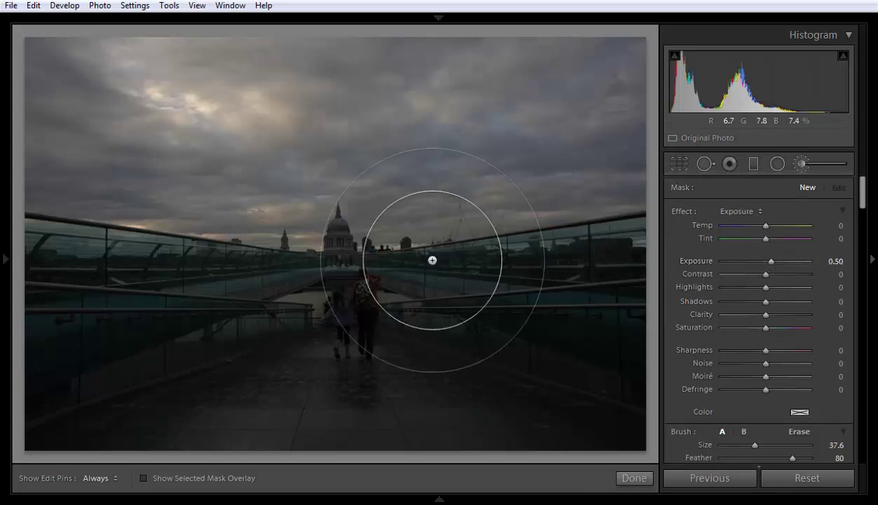
Paint the brightening mask across the sky and show it as a red overlay
key(h)
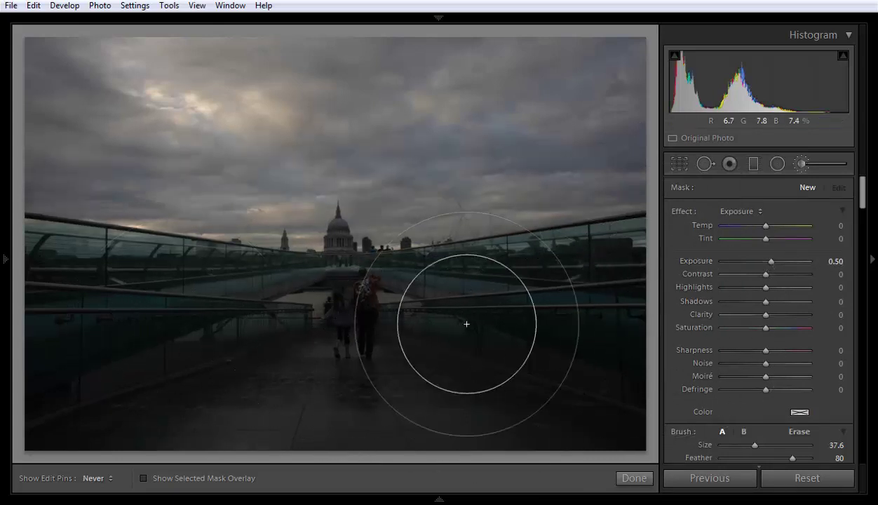
mouse_move(568, 251)
mouse_down()
mouse_move(328, 182)
mouse_move(183, 182)
mouse_move(395, 226)
mouse_up()
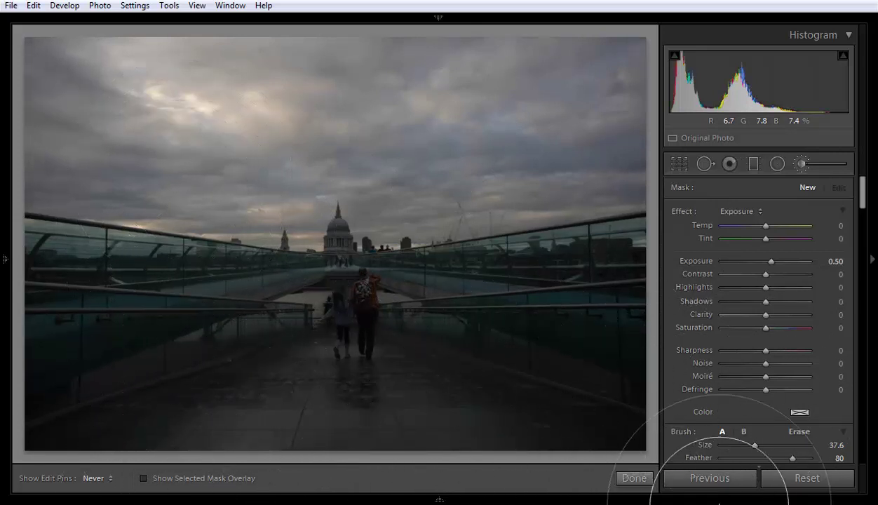
click(431, 260)
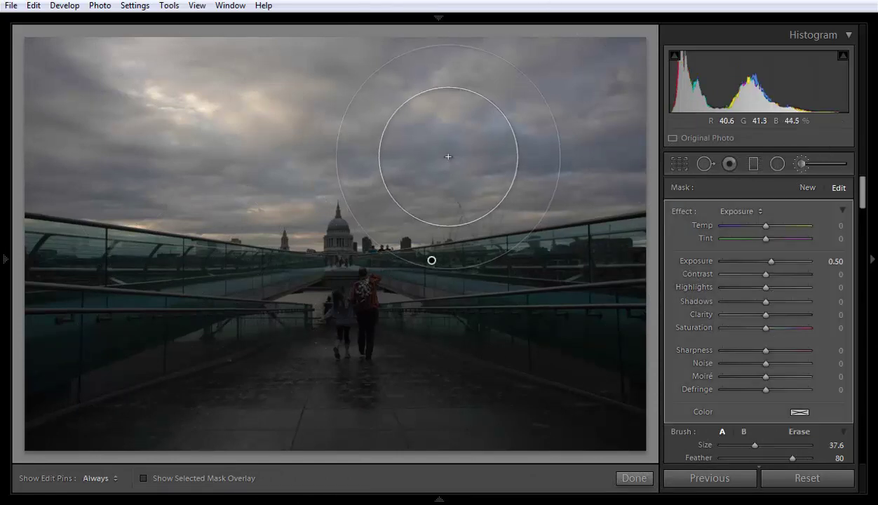
key(o)
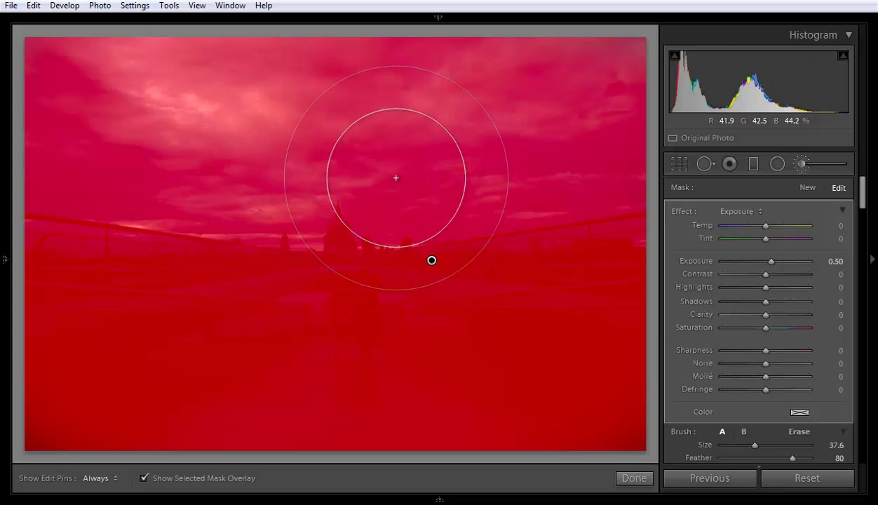
Erase the mask from the photo's bottom edge and the bridge right of centre
scroll(390, 189, down, 2)
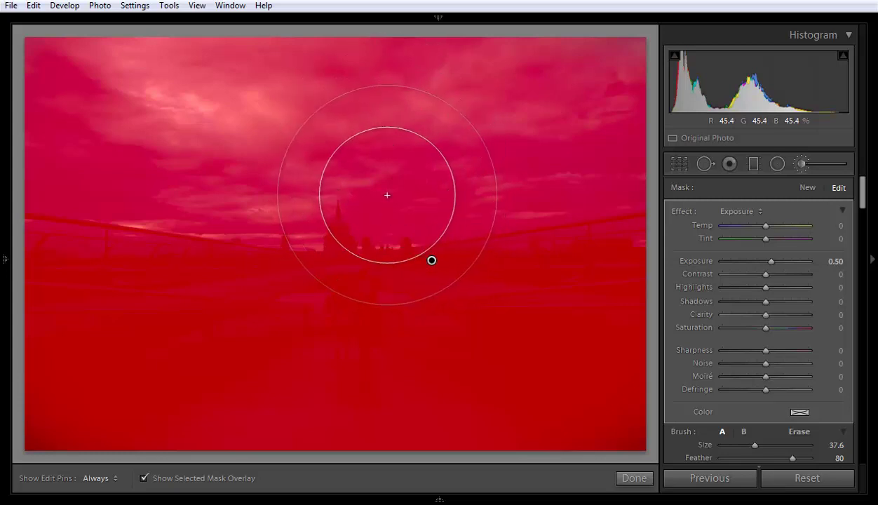
scroll(387, 195, down, 4)
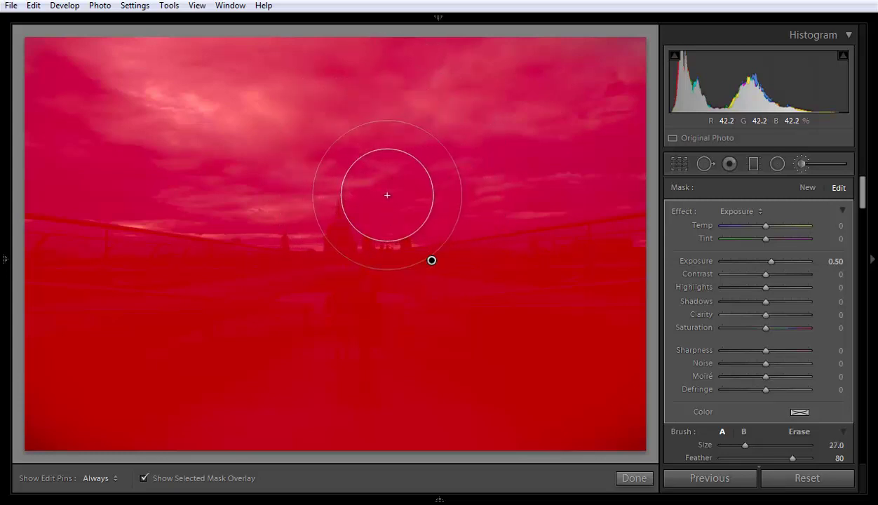
key(alt)
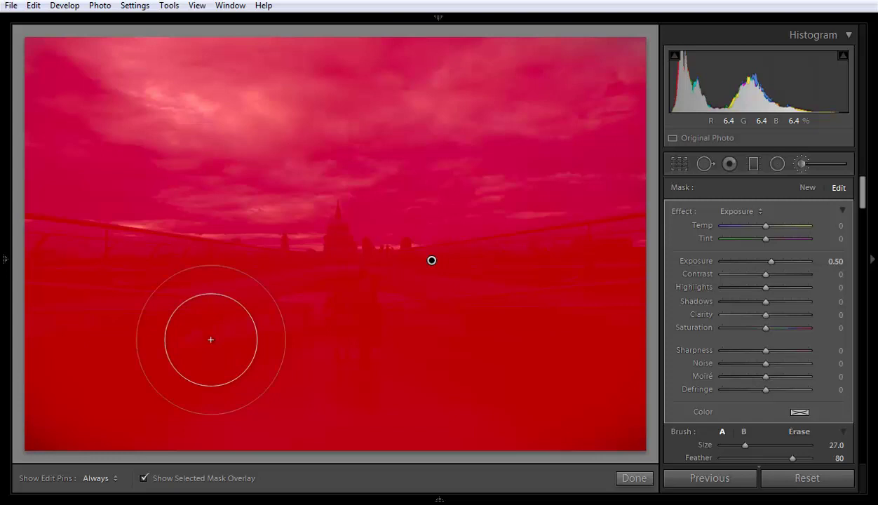
key(alt)
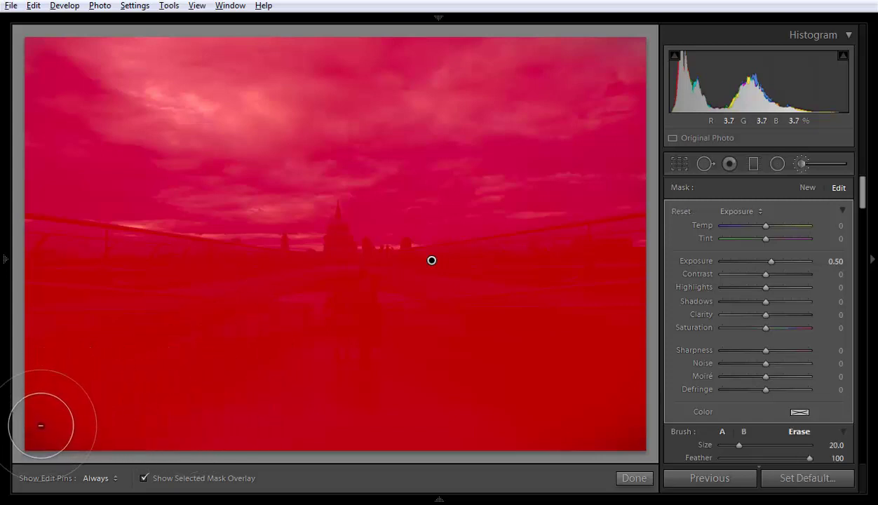
key(h)
mouse_move(41, 425)
mouse_down()
mouse_move(386, 438)
mouse_move(626, 423)
mouse_move(496, 432)
mouse_move(34, 415)
mouse_move(326, 414)
mouse_move(85, 425)
mouse_move(10, 442)
mouse_move(41, 413)
mouse_move(187, 383)
mouse_move(67, 375)
mouse_move(17, 335)
mouse_move(118, 322)
mouse_move(114, 307)
mouse_move(24, 276)
mouse_move(242, 342)
mouse_move(184, 344)
mouse_move(174, 334)
mouse_move(209, 328)
mouse_move(222, 315)
mouse_move(125, 286)
mouse_move(55, 278)
mouse_move(213, 324)
mouse_move(372, 330)
mouse_move(340, 335)
mouse_move(565, 409)
mouse_move(532, 408)
mouse_move(677, 437)
mouse_move(604, 418)
mouse_move(624, 357)
mouse_move(621, 338)
mouse_move(533, 342)
mouse_move(522, 326)
mouse_move(543, 326)
mouse_move(413, 330)
mouse_move(396, 324)
mouse_move(390, 310)
mouse_move(310, 316)
mouse_move(178, 306)
mouse_move(28, 280)
mouse_up()
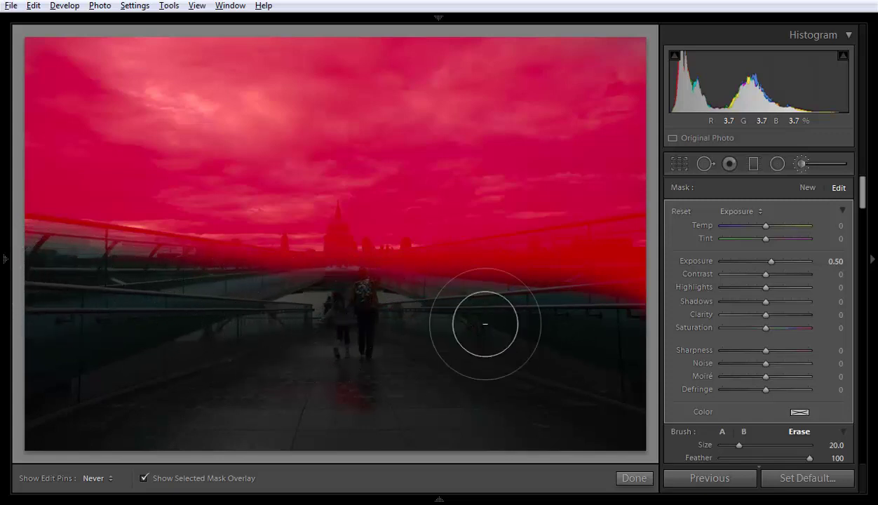
mouse_move(456, 309)
mouse_down()
mouse_move(641, 295)
mouse_move(680, 276)
mouse_move(632, 271)
mouse_move(498, 290)
mouse_move(296, 280)
mouse_up()
key(h)
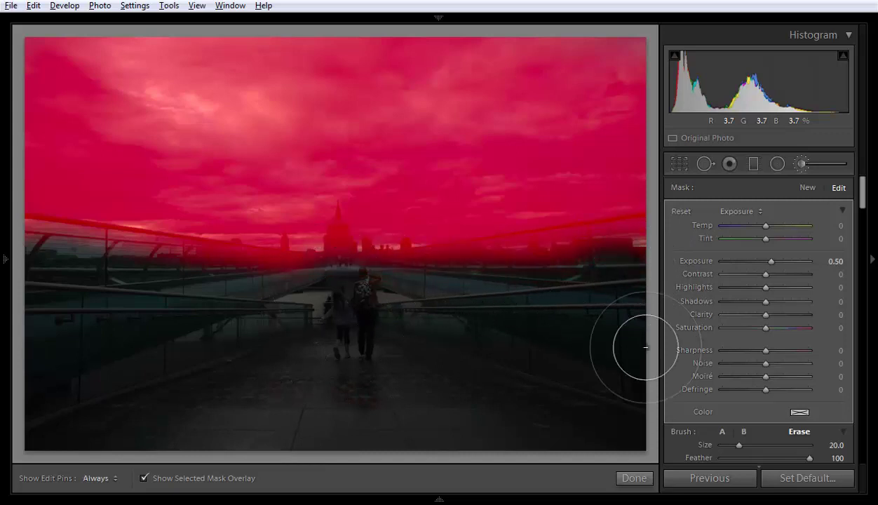
key(alt)
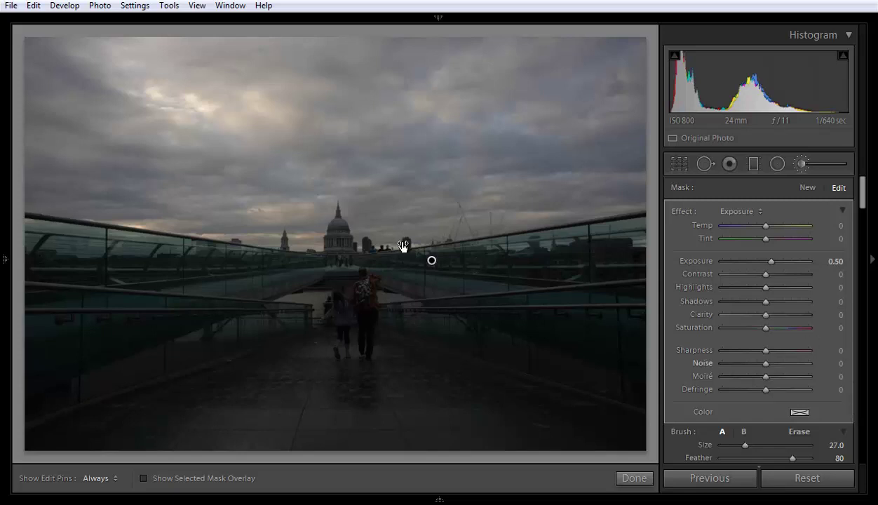
Raise the sky mask's Exposure to 1.59 and finish brush editing
key(o)
key(o)
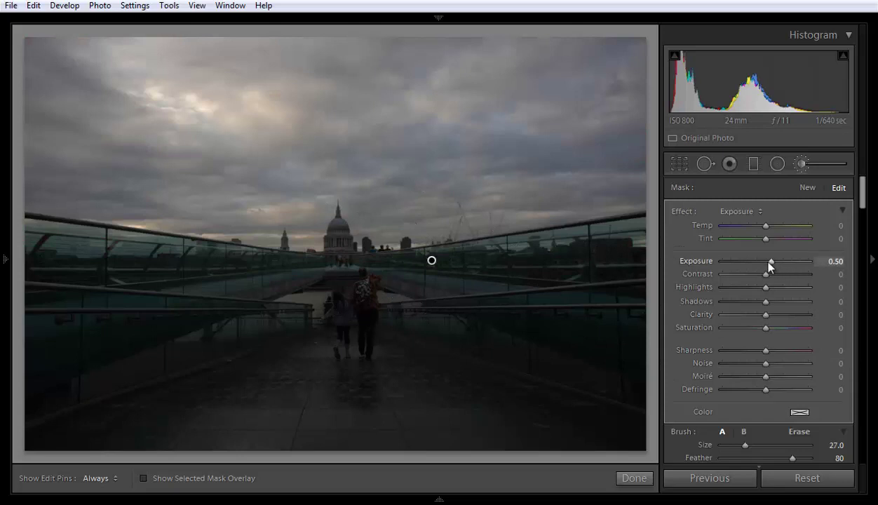
drag(770, 263, 782, 263)
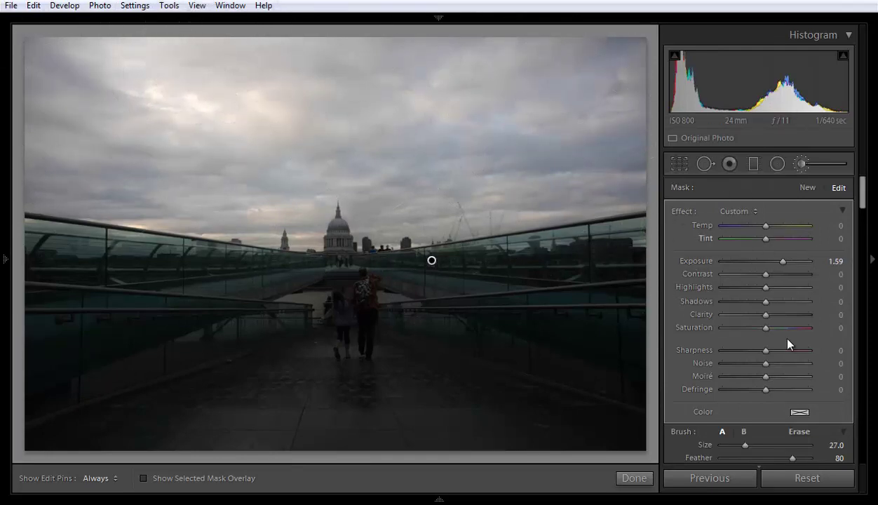
click(642, 477)
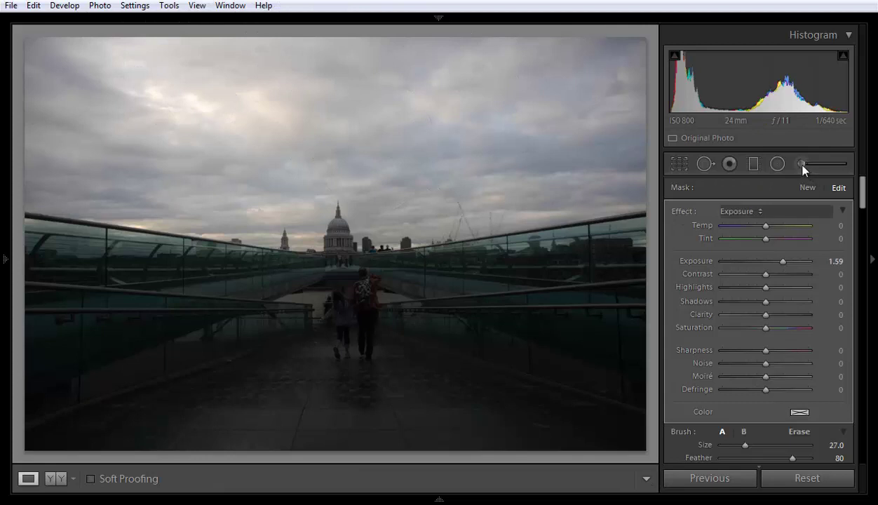
Reopen the Adjustment Brush, reduce its size from 27 to 13, and select the existing mask pin
click(802, 166)
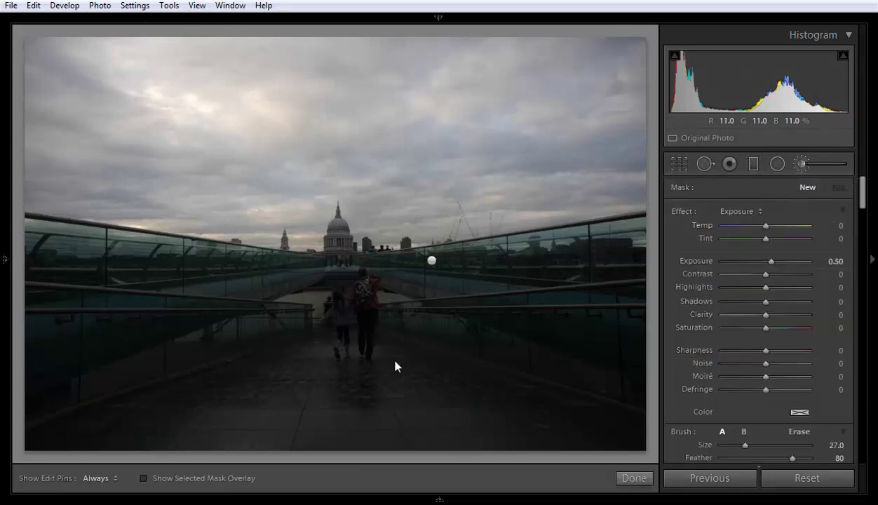
scroll(397, 361, down, 7)
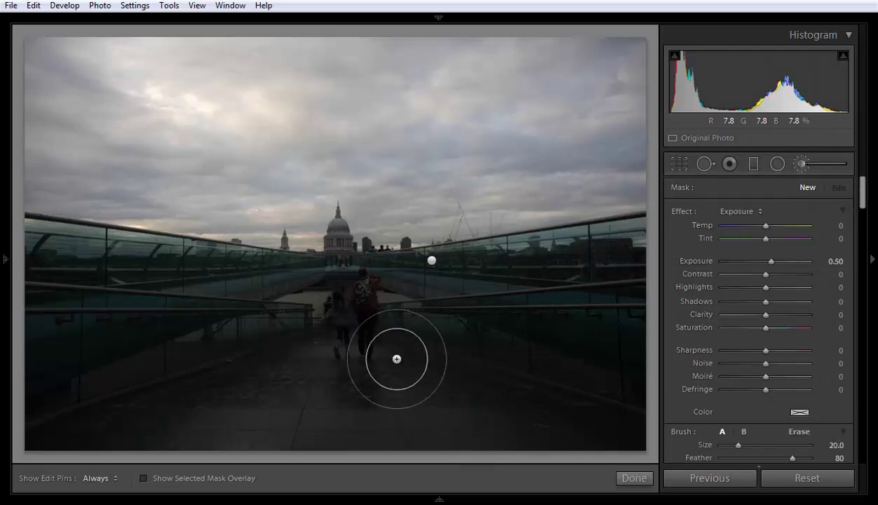
scroll(153, 421, down, 5)
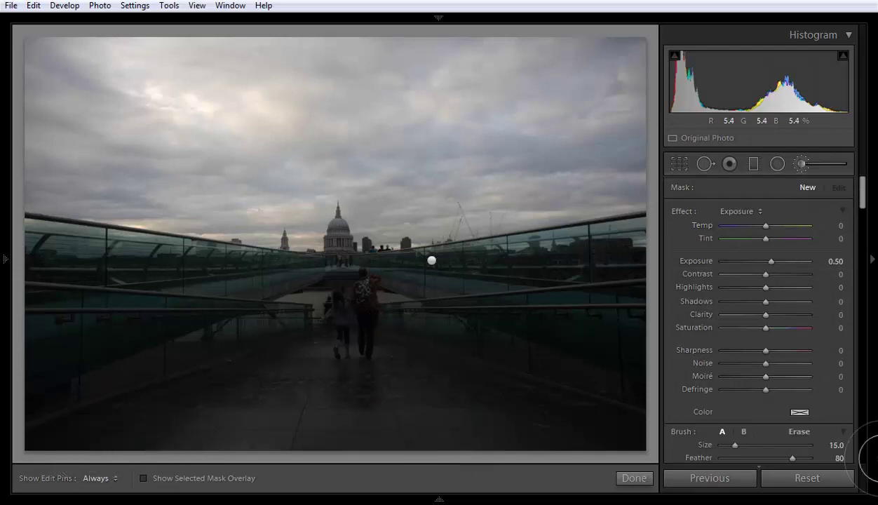
scroll(274, 400, down, 2)
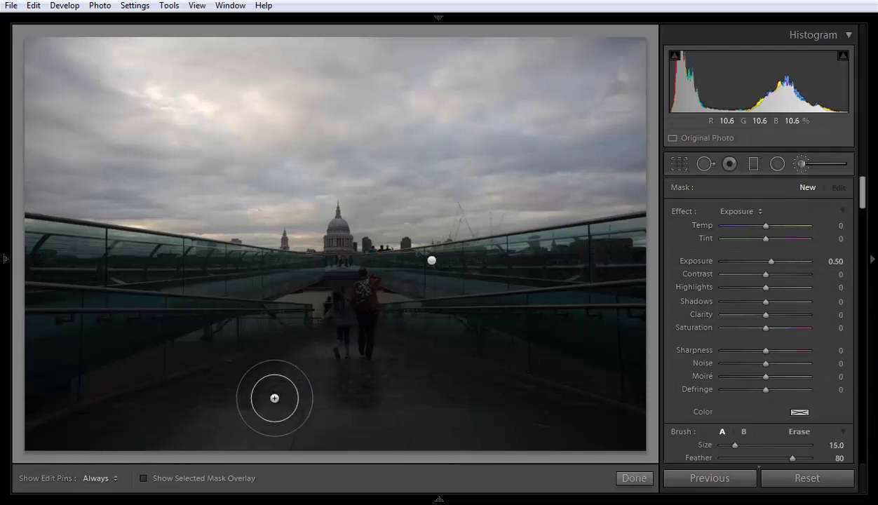
key(h)
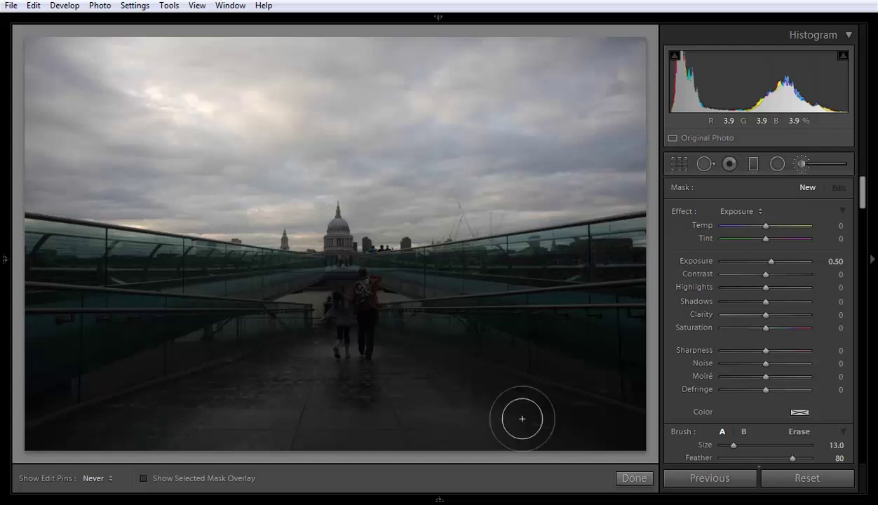
key(h)
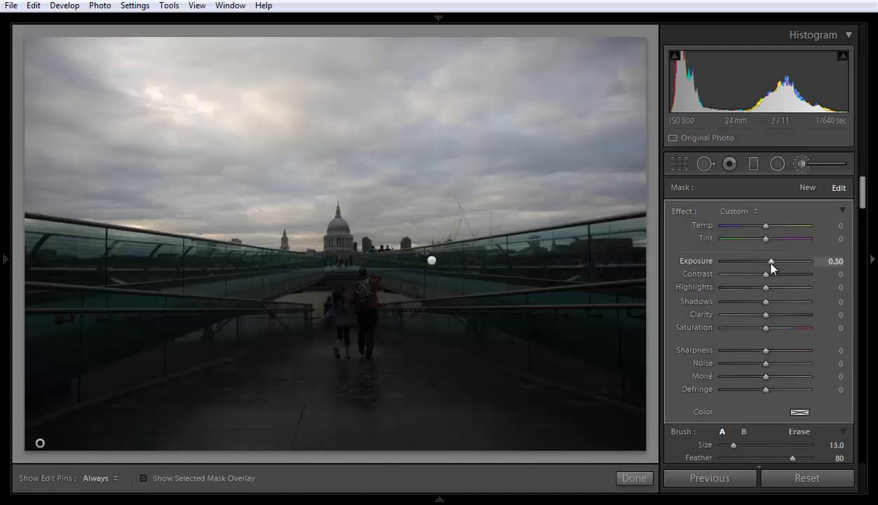
Paint the 2.20-exposure mask over the walkway floor, walking figures and both glass railings
scroll(772, 268, up, 7)
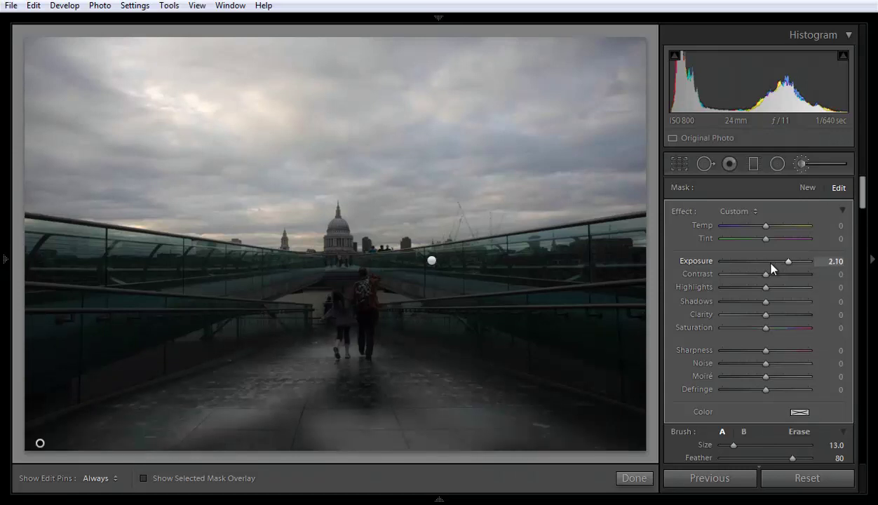
scroll(402, 421, up, 5)
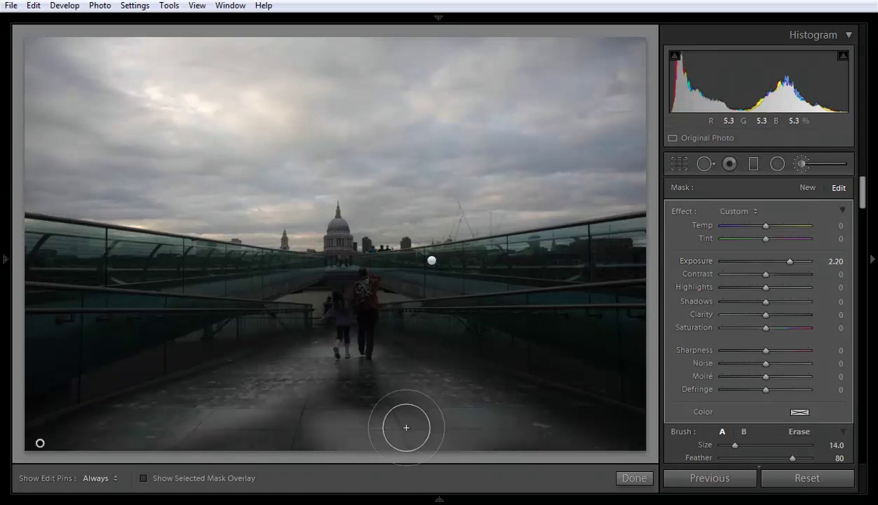
key(h)
mouse_move(219, 432)
mouse_down()
mouse_move(270, 438)
mouse_move(361, 399)
mouse_move(352, 410)
mouse_move(380, 348)
mouse_move(357, 300)
mouse_move(345, 368)
mouse_up()
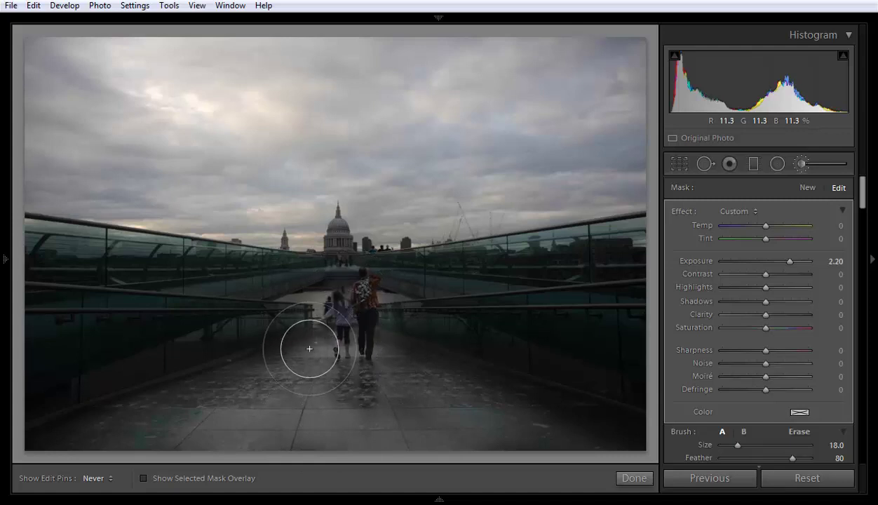
mouse_move(290, 343)
mouse_down()
mouse_move(37, 316)
mouse_move(227, 314)
mouse_up()
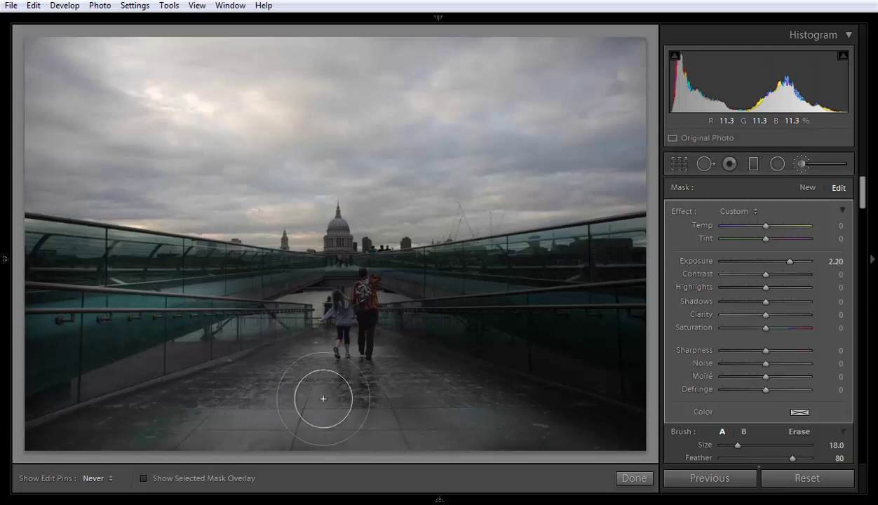
mouse_move(449, 321)
mouse_down()
mouse_move(541, 314)
mouse_move(493, 311)
mouse_move(533, 300)
mouse_move(461, 305)
mouse_move(488, 296)
mouse_move(426, 297)
mouse_move(604, 293)
mouse_move(573, 296)
mouse_up()
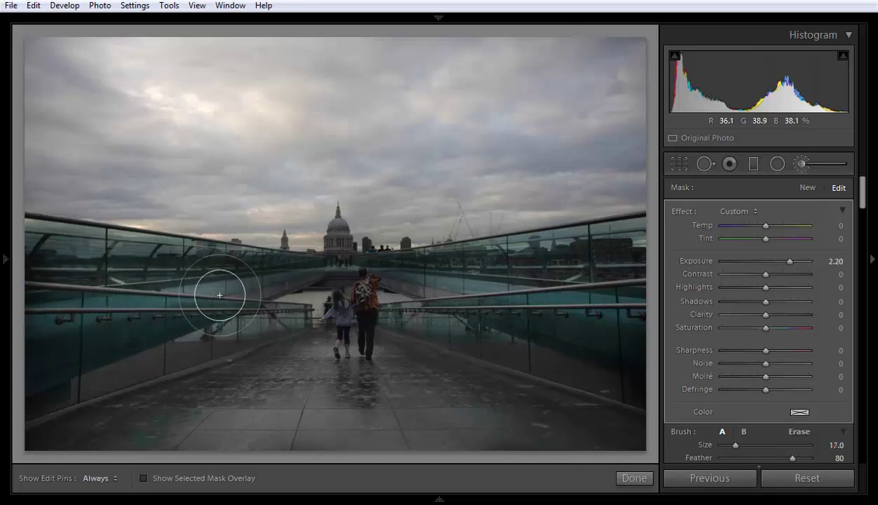
scroll(235, 288, down, 4)
key(h)
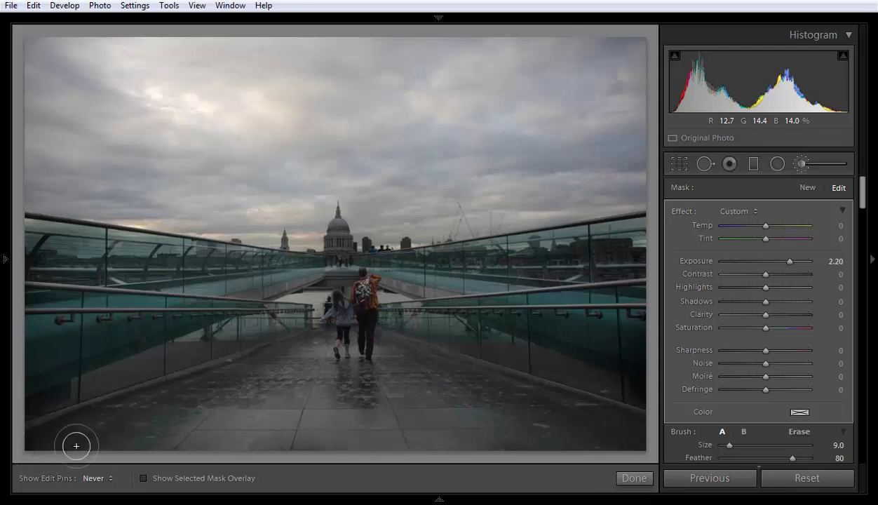
key(h)
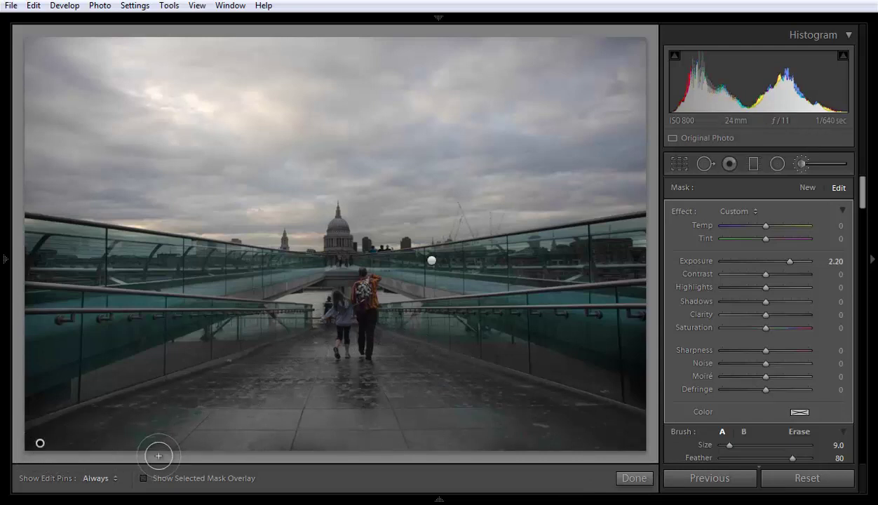
key(o)
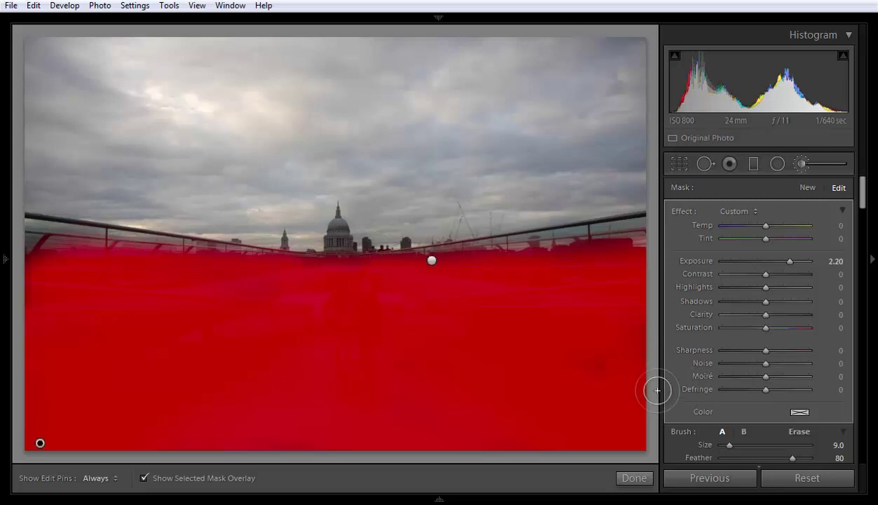
key(o)
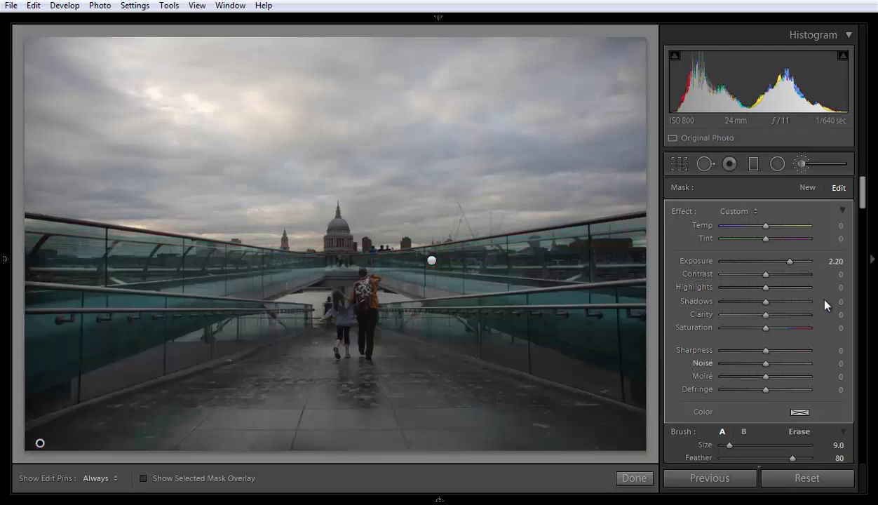
Paint a trial brightening stroke around the dome with a smaller brush, then undo it
scroll(839, 201, down, 3)
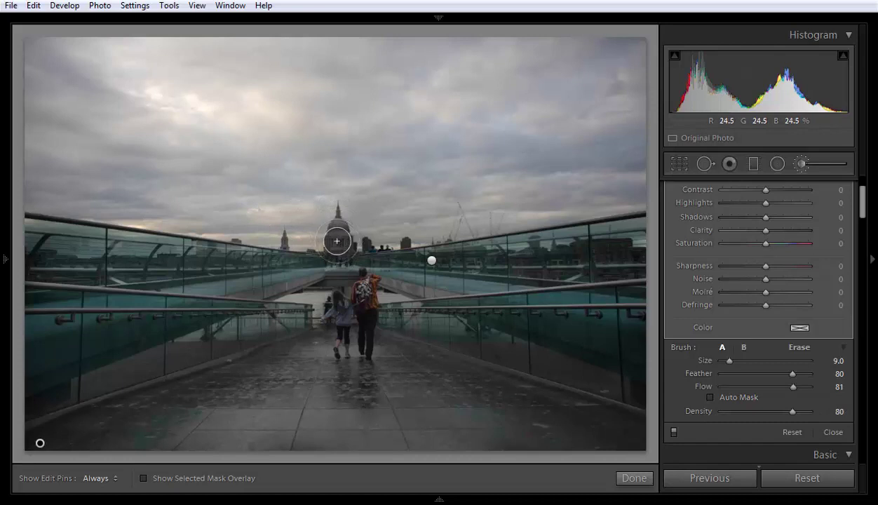
key(bracketleft)
key(h)
mouse_move(335, 243)
mouse_down()
mouse_move(337, 216)
mouse_move(350, 239)
mouse_move(343, 249)
mouse_move(327, 230)
mouse_move(343, 211)
mouse_move(352, 232)
mouse_move(339, 212)
mouse_move(324, 224)
mouse_move(321, 246)
mouse_up()
key(h)
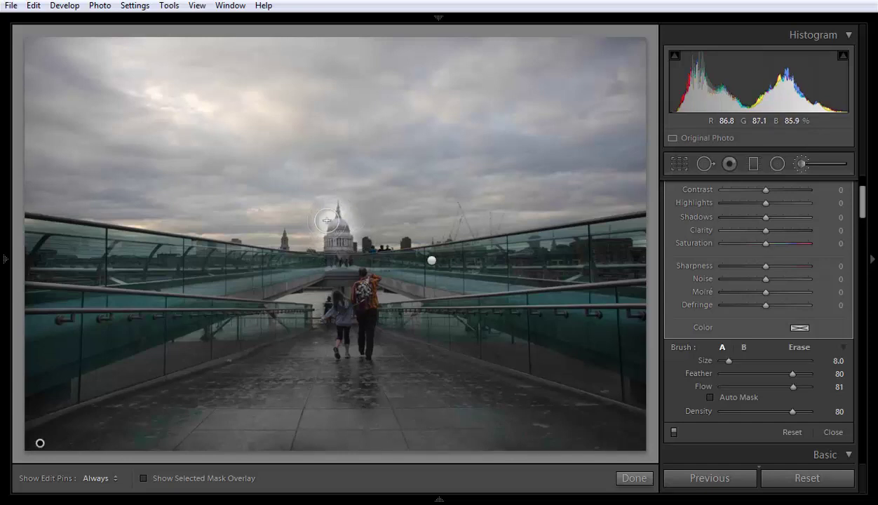
key(ctrl+z)
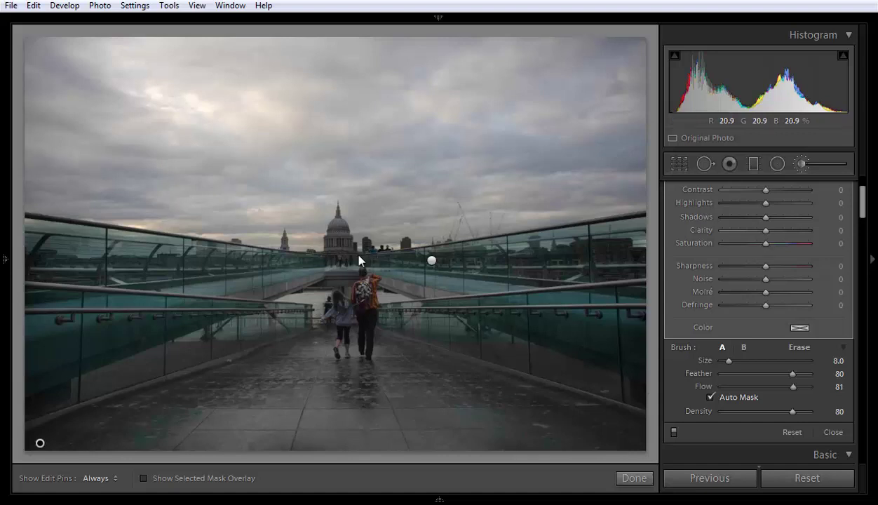
Shrink the brush to size 2, paint St Paul's dome into the mask, and check the red overlay
scroll(343, 250, down, 4)
key(h)
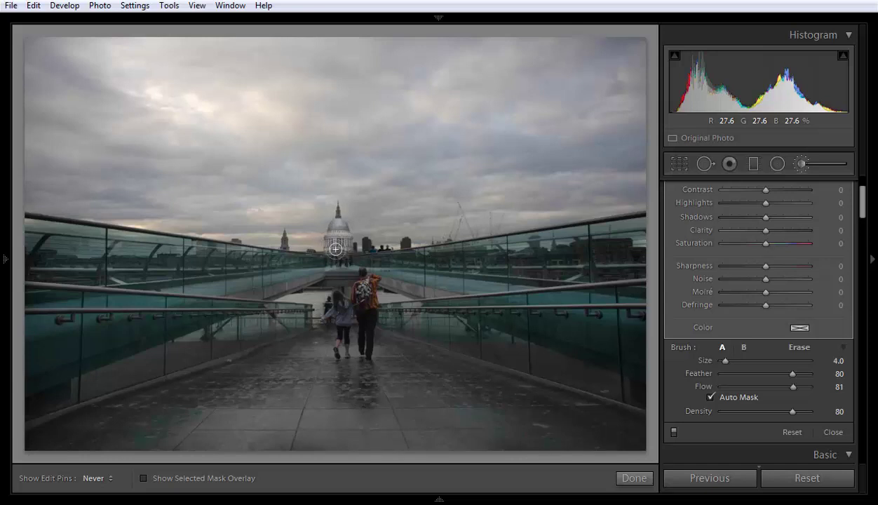
key(h)
key(bracketleft)
key(h)
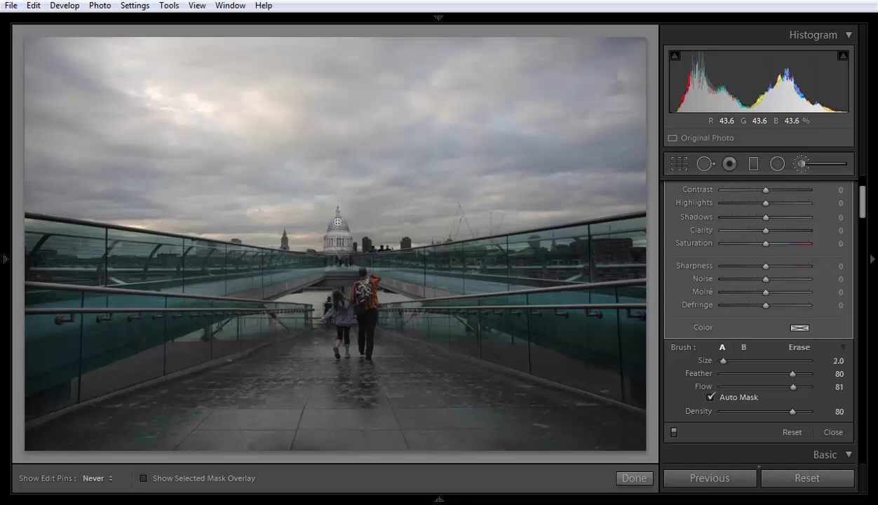
key(h)
key(h)
key(h)
key(o)
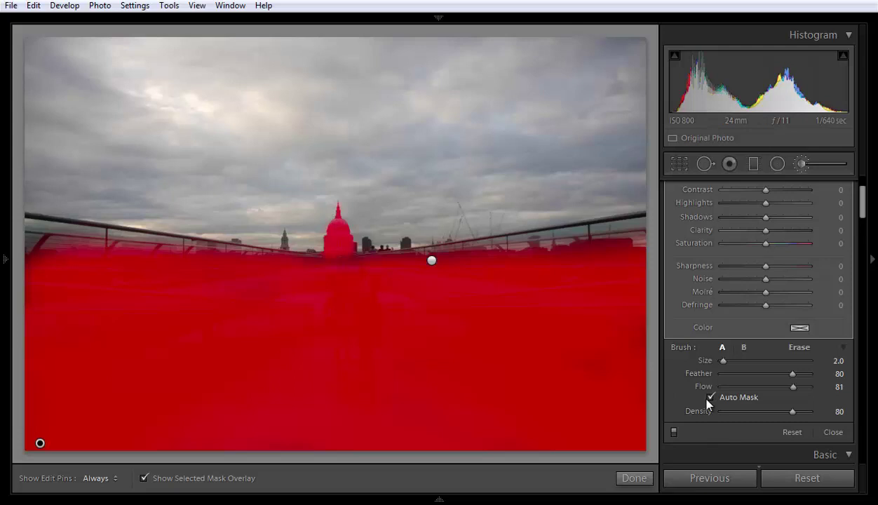
Hide the mask overlay and set brush Feather to 72 and Density to 82
key(o)
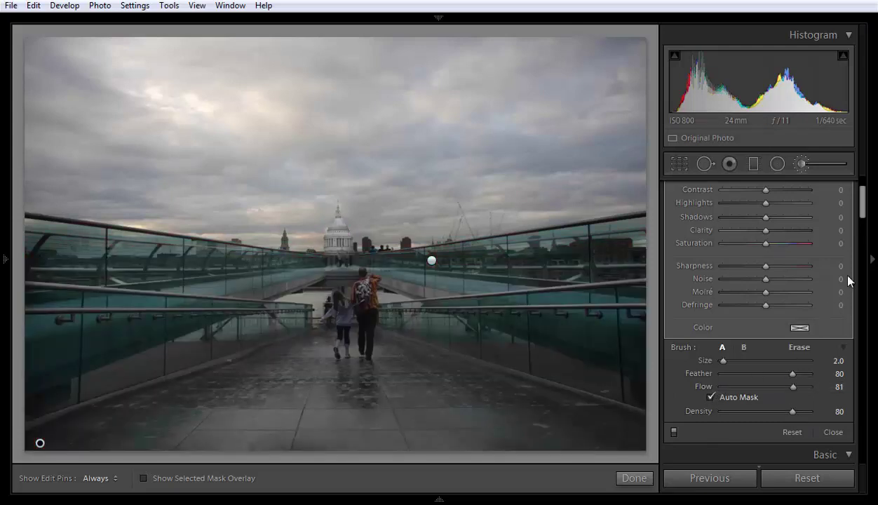
scroll(863, 200, up, 2)
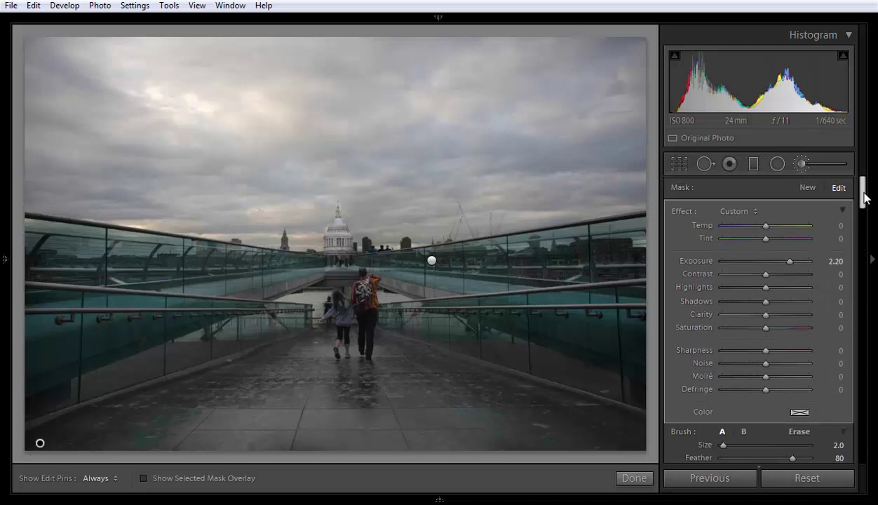
drag(864, 192, 864, 206)
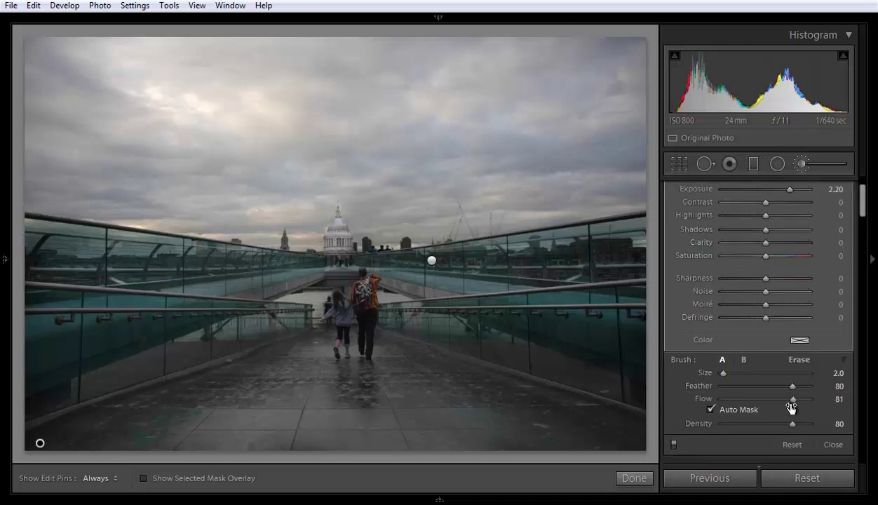
drag(776, 387, 743, 387)
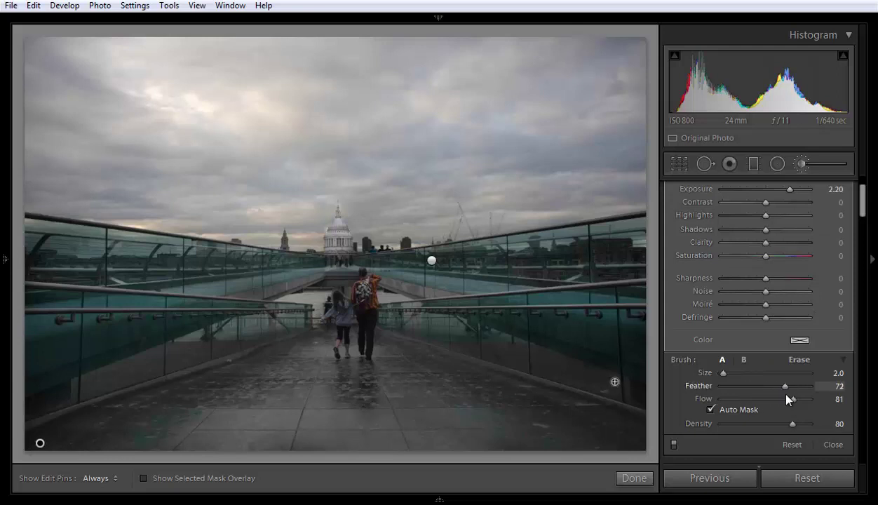
mouse_move(791, 424)
mouse_down()
mouse_move(776, 425)
mouse_move(793, 428)
mouse_up()
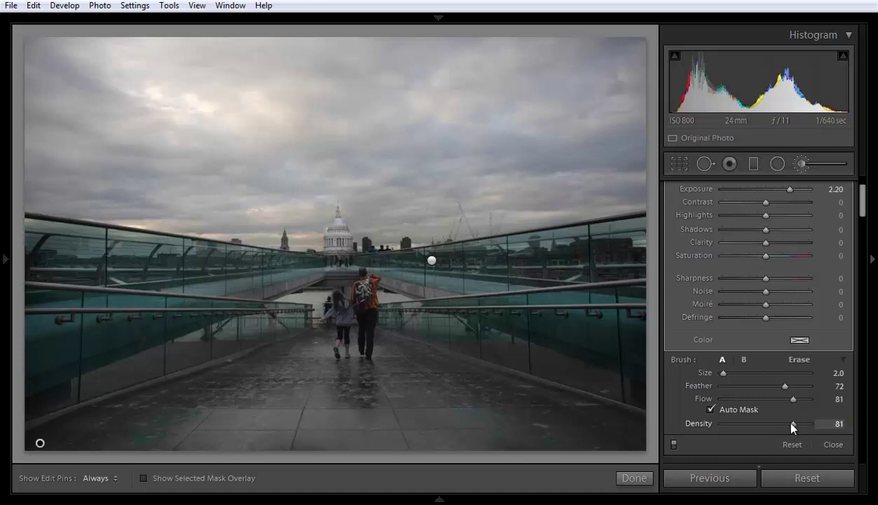
mouse_move(792, 424)
mouse_down()
mouse_move(735, 432)
mouse_move(792, 436)
mouse_up()
Close the current brush edit, restart the Adjustment Brush, and turn off Auto Mask
click(633, 479)
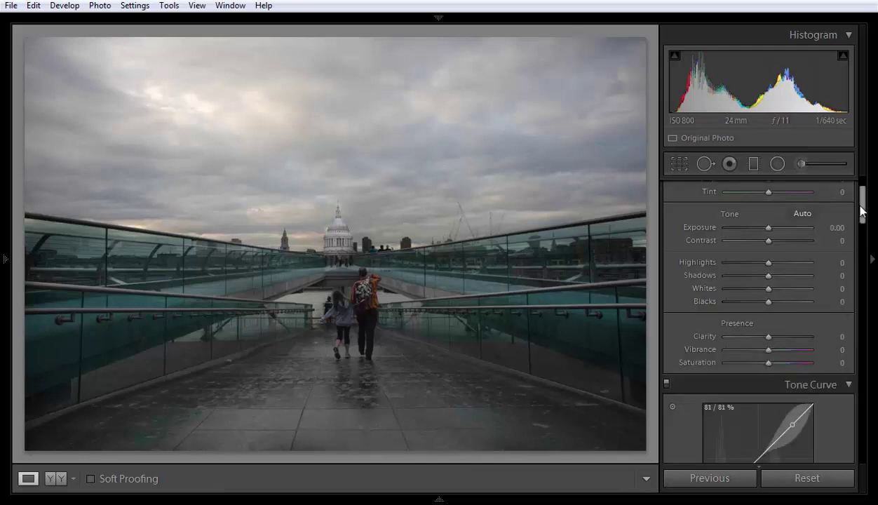
scroll(810, 181, up, 3)
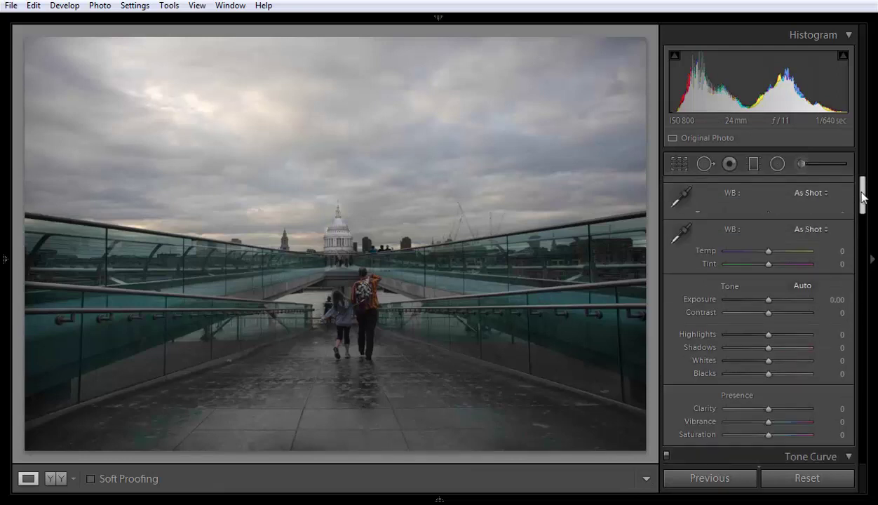
click(803, 167)
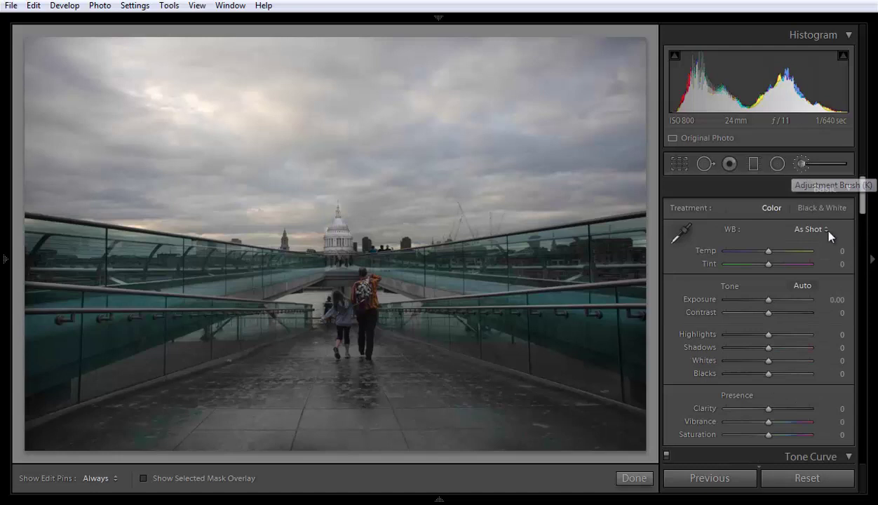
scroll(845, 236, down, 5)
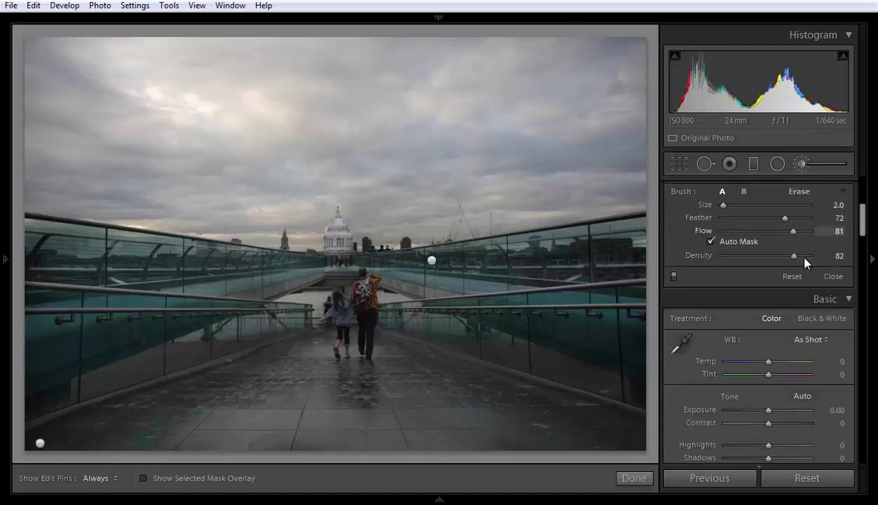
drag(752, 261, 745, 257)
click(711, 241)
Enlarge the brush and paint the mask along the lower-left walkway with the overlay shown
scroll(863, 229, up, 3)
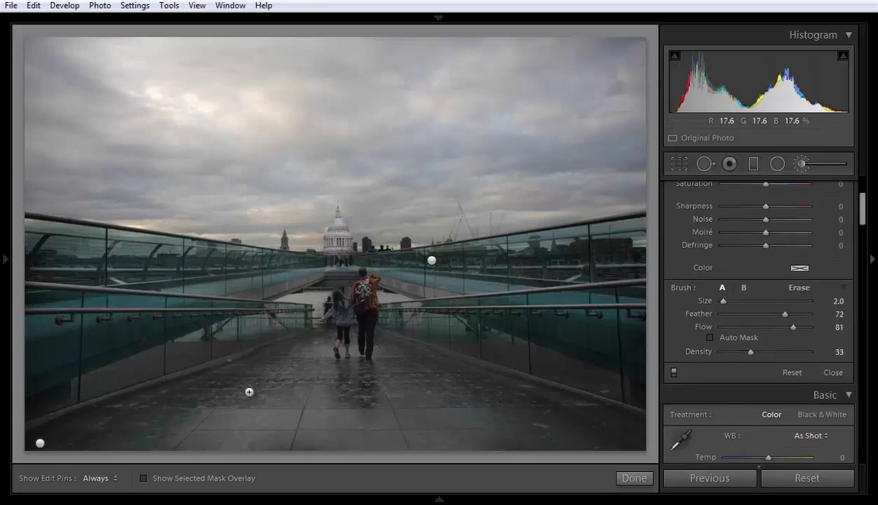
key(o)
key(bracketright)
key(bracketright)
key(bracketright)
key(bracketright)
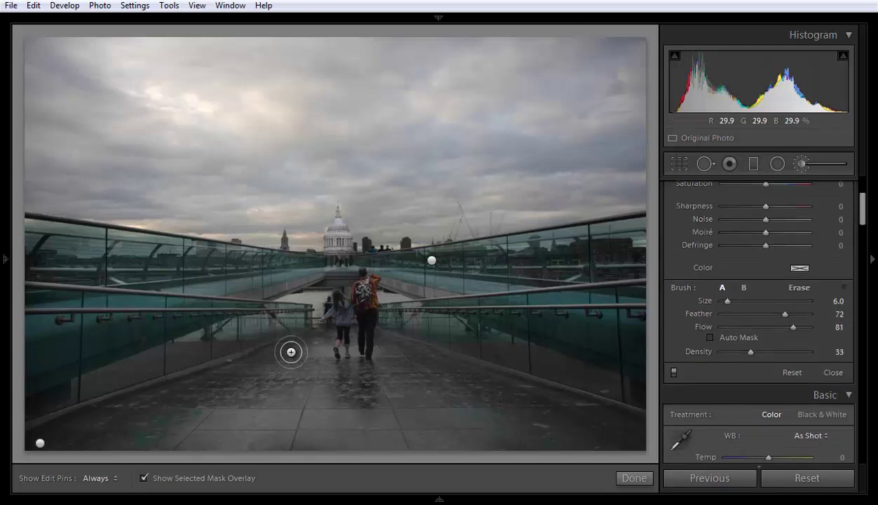
key(bracketright)
key(bracketright)
key(bracketright)
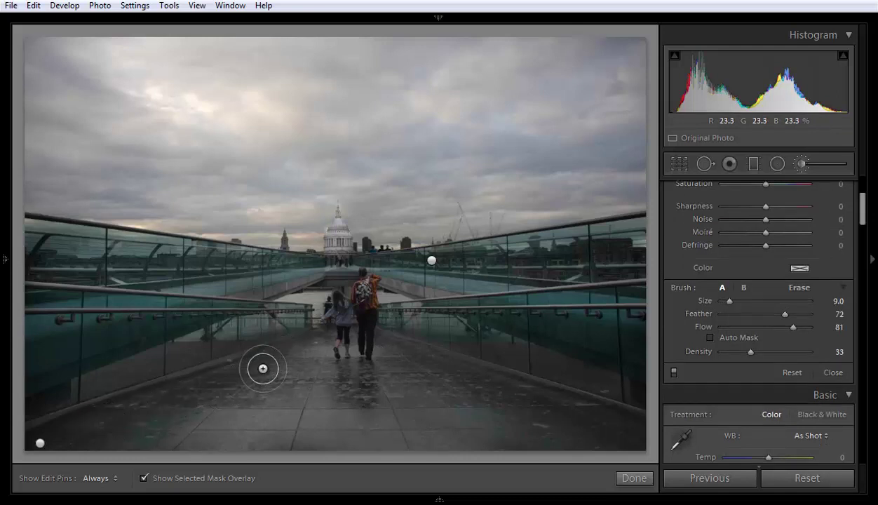
key(bracketright)
key(bracketright)
drag(263, 368, 186, 435)
key(h)
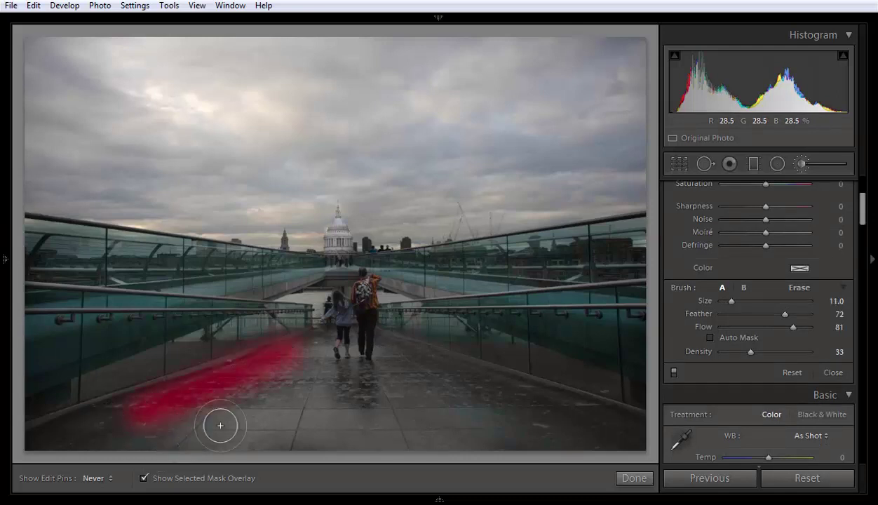
key(h)
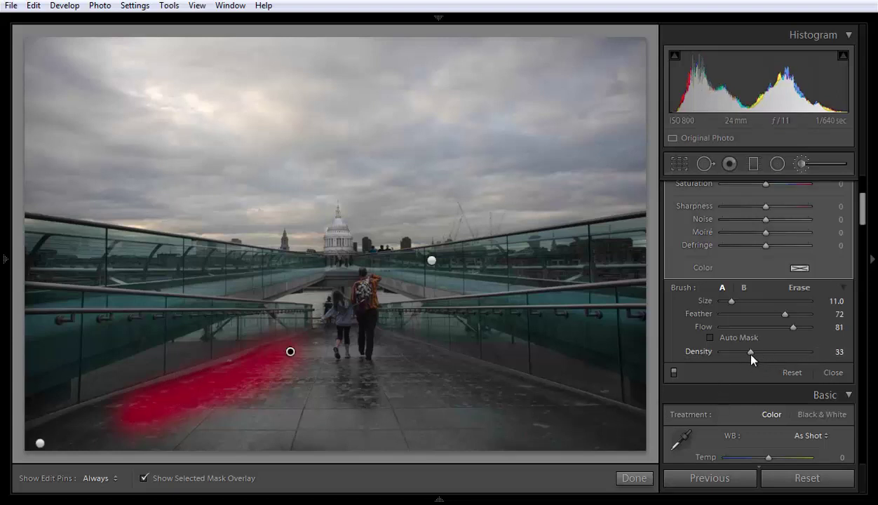
Raise brush Density to 100 and paint the mask along the lower-right walkway
drag(751, 356, 807, 354)
key(h)
drag(397, 359, 551, 434)
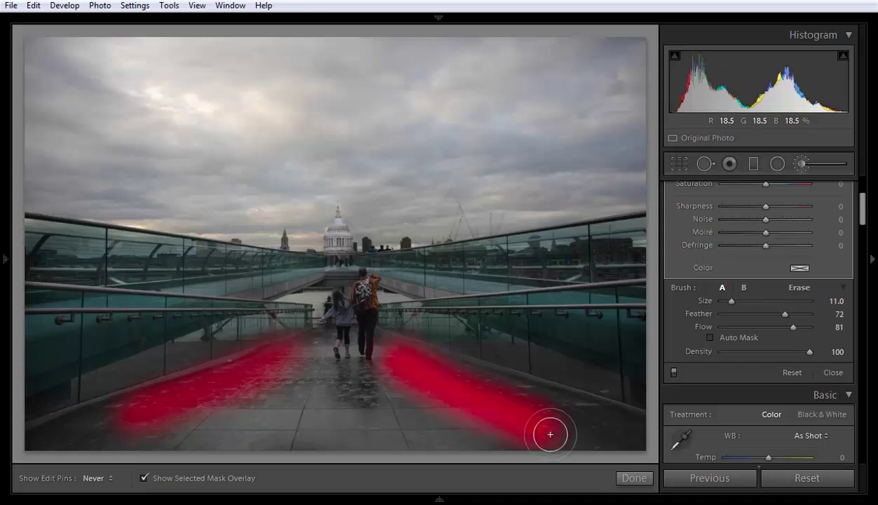
key(h)
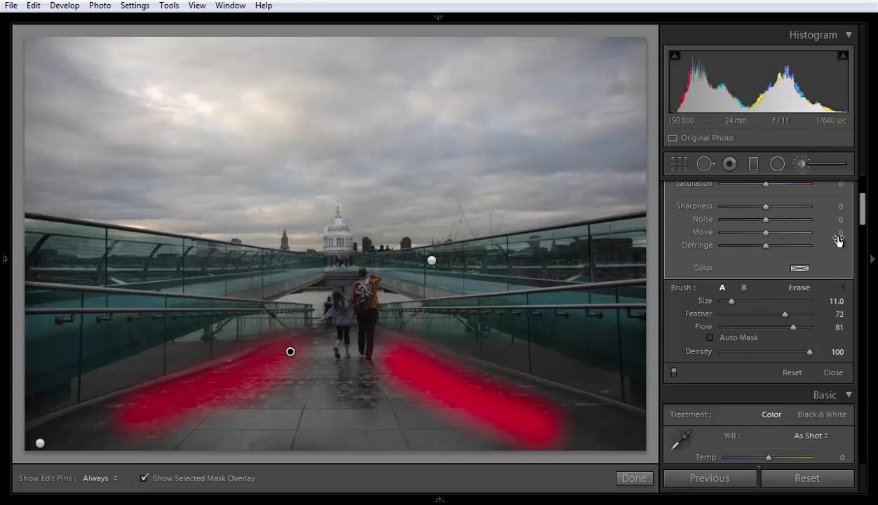
mouse_move(863, 207)
mouse_down()
mouse_move(865, 187)
mouse_move(869, 223)
mouse_move(864, 196)
mouse_up()
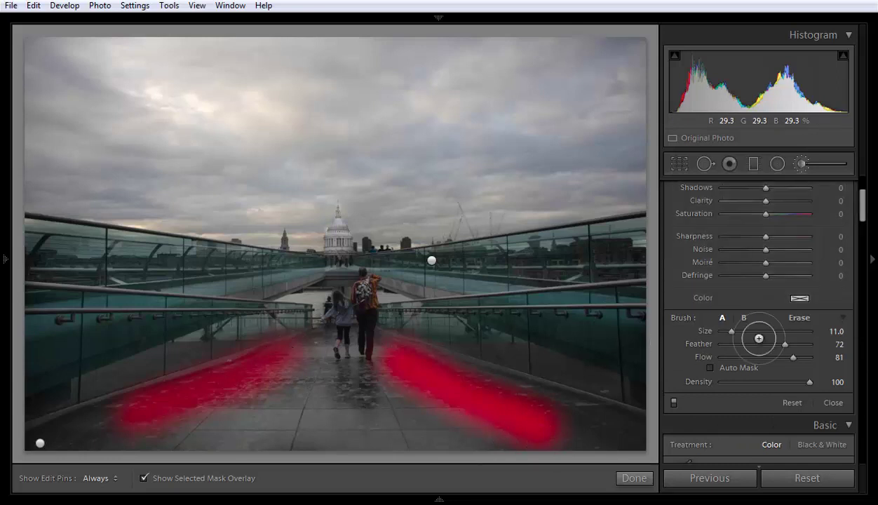
drag(863, 209, 863, 191)
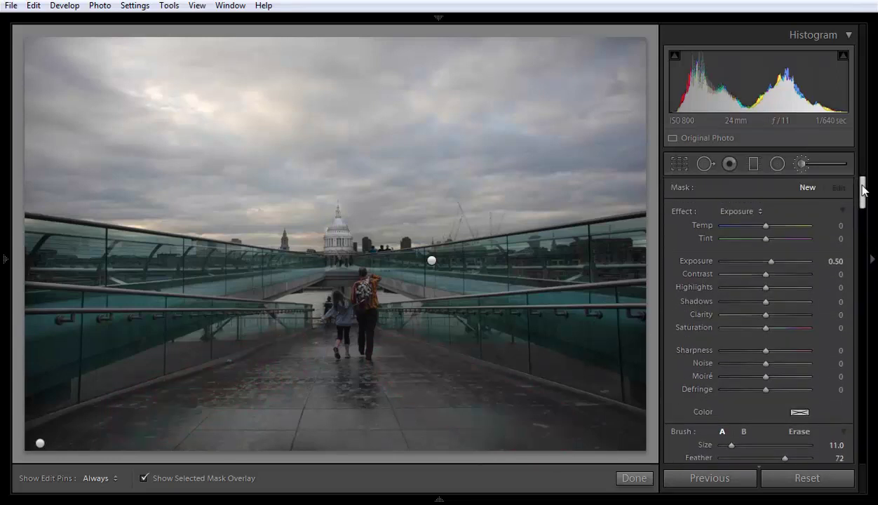
Give the new mask a lavender-blue colour tint and reset its Exposure to 0
click(800, 414)
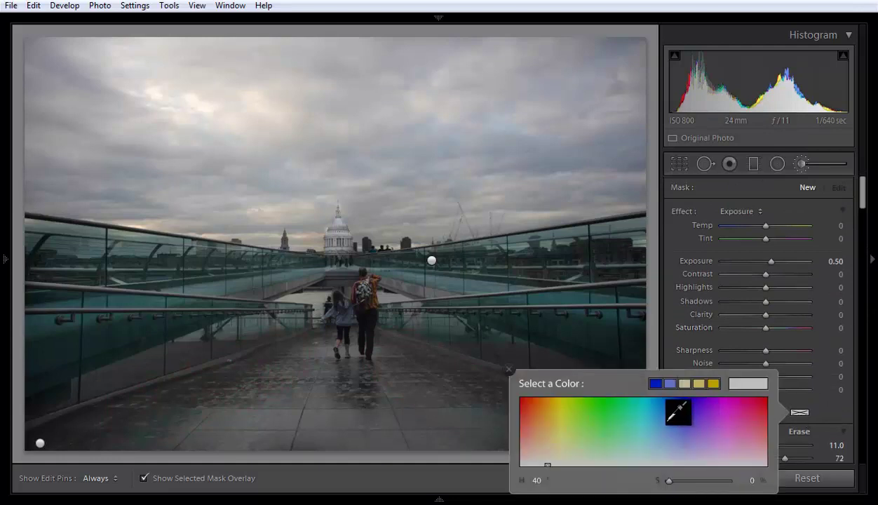
click(670, 383)
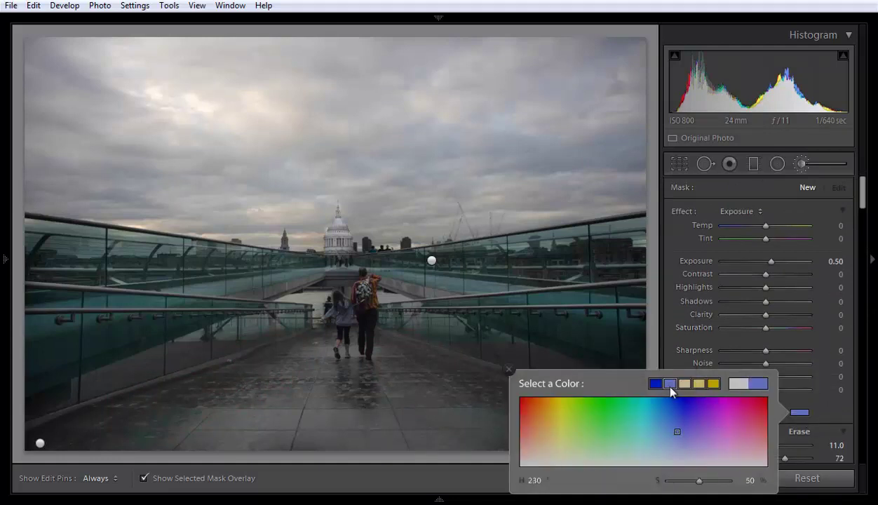
click(509, 369)
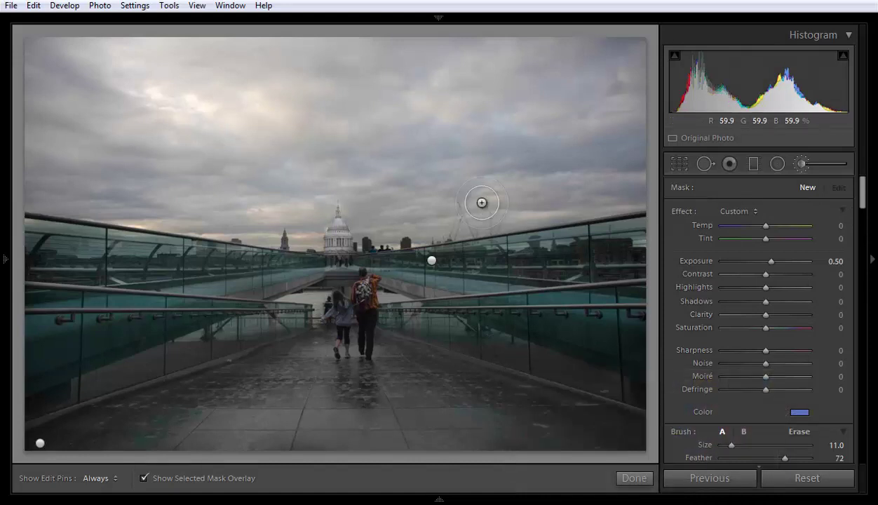
double_click(708, 265)
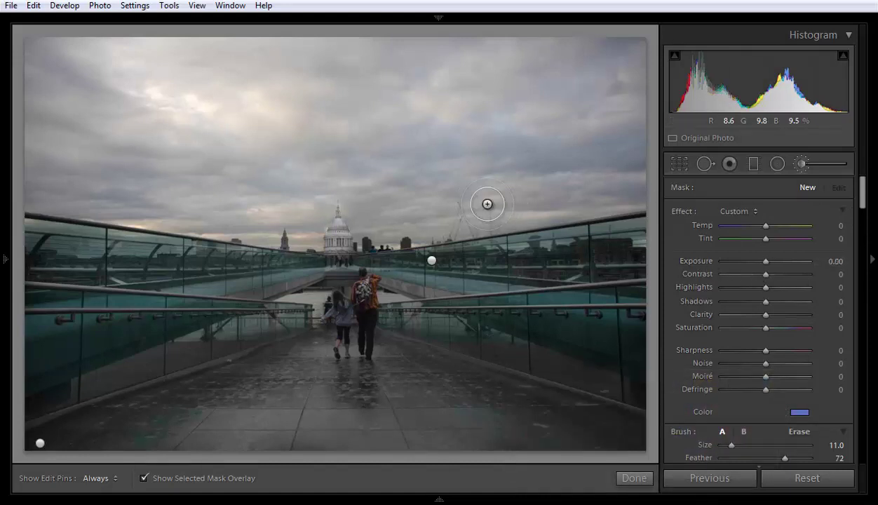
Enlarge the brush to size 19 and paint the tint mask across the sky, overlay off
scroll(502, 153, up, 4)
scroll(502, 153, up, 4)
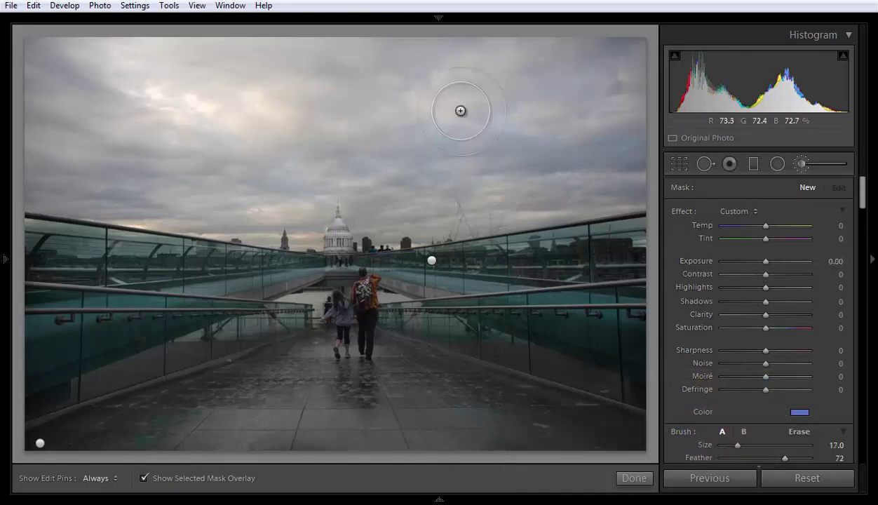
key(h)
click(606, 79)
mouse_move(606, 79)
mouse_down()
mouse_move(495, 108)
mouse_move(451, 109)
mouse_move(447, 65)
mouse_move(427, 37)
mouse_move(167, 48)
mouse_move(290, 80)
mouse_move(167, 71)
mouse_move(147, 41)
mouse_move(78, 43)
mouse_move(37, 74)
mouse_move(326, 150)
mouse_move(447, 162)
mouse_up()
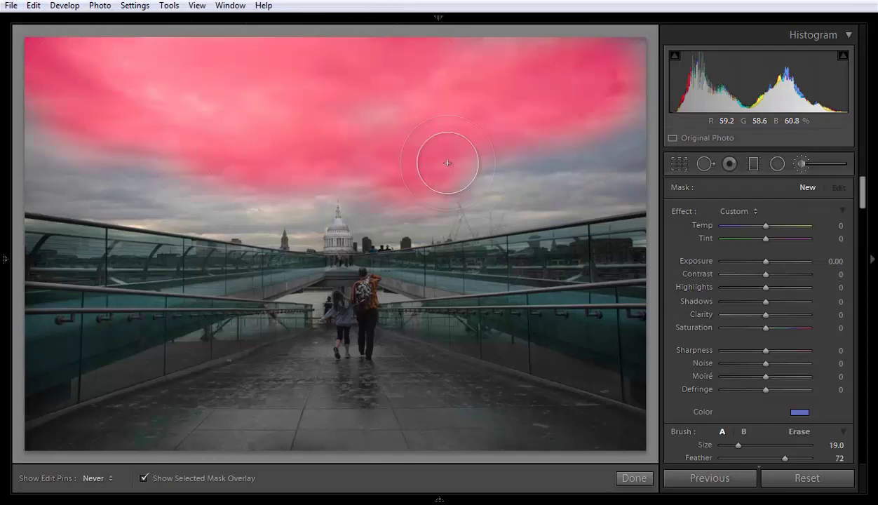
key(h)
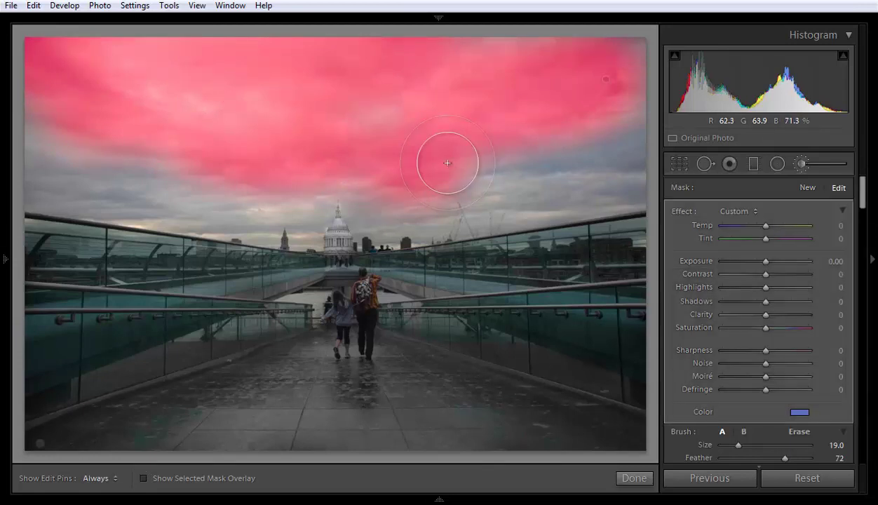
key(o)
key(h)
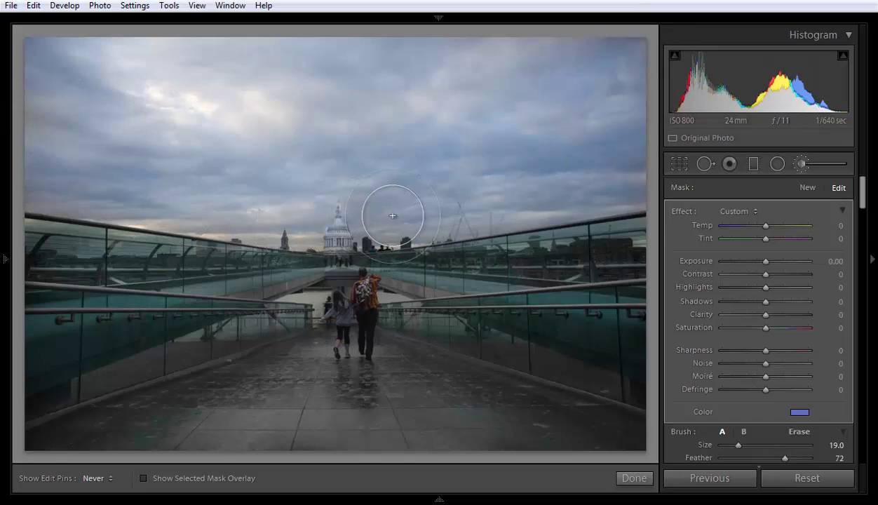
Select the sky mask and set its Color tint to muted teal, hue 181, saturation 28
click(606, 79)
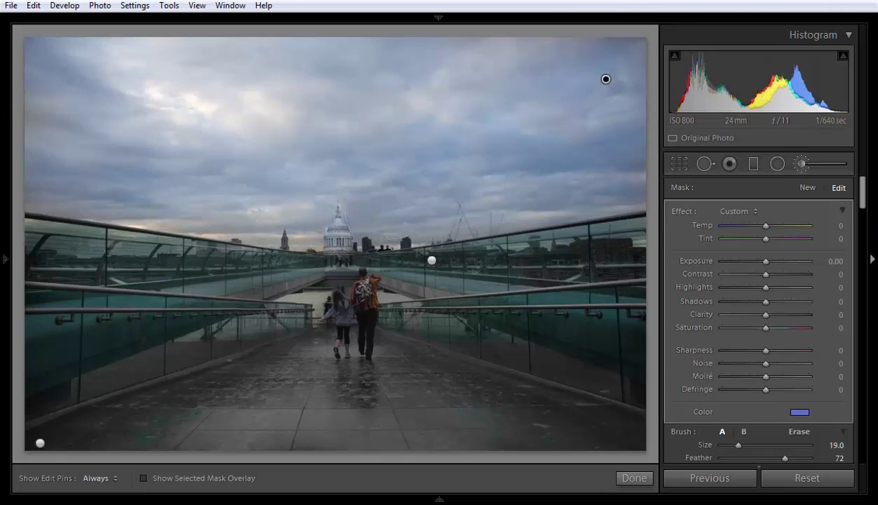
click(800, 413)
click(799, 412)
click(800, 412)
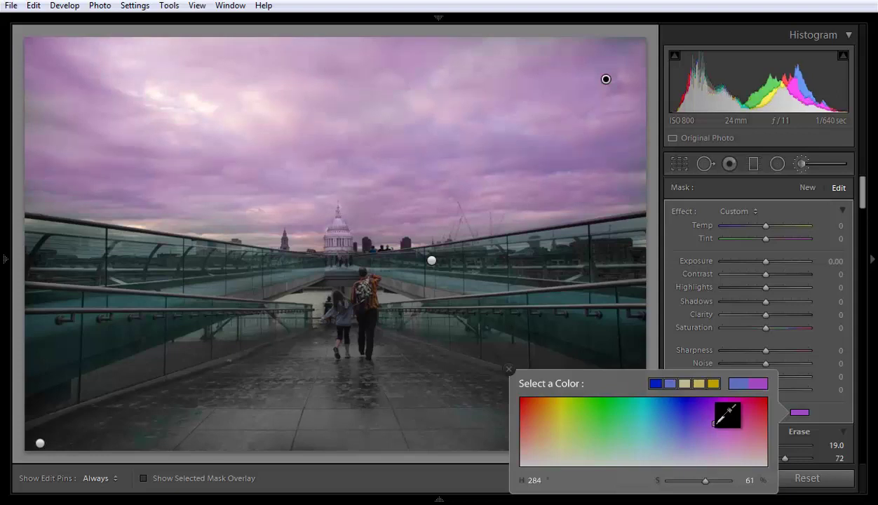
click(560, 425)
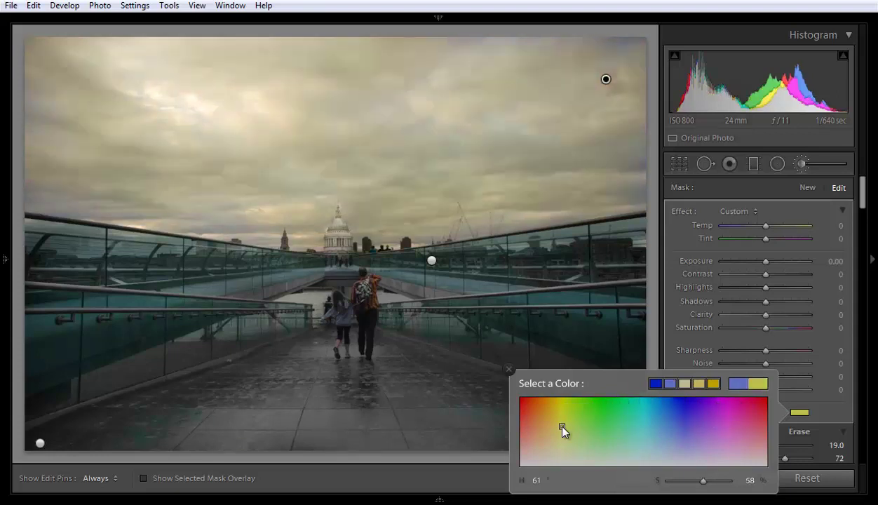
click(579, 423)
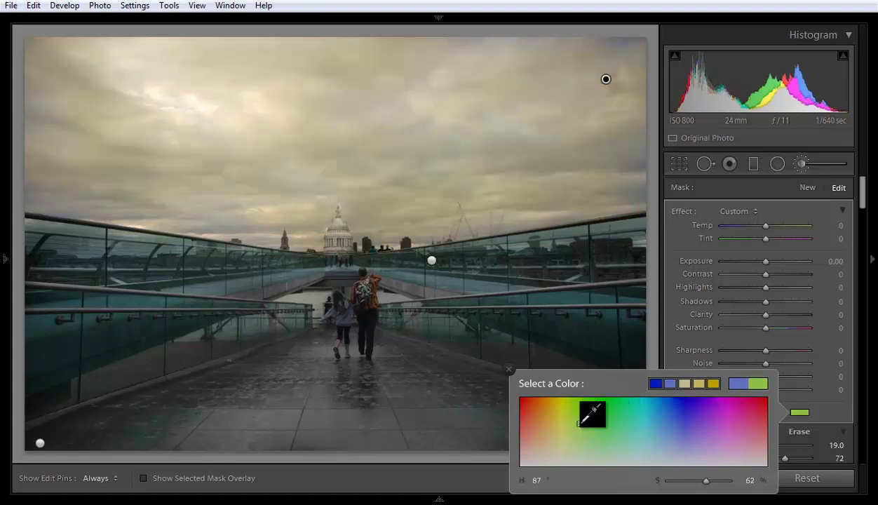
click(644, 447)
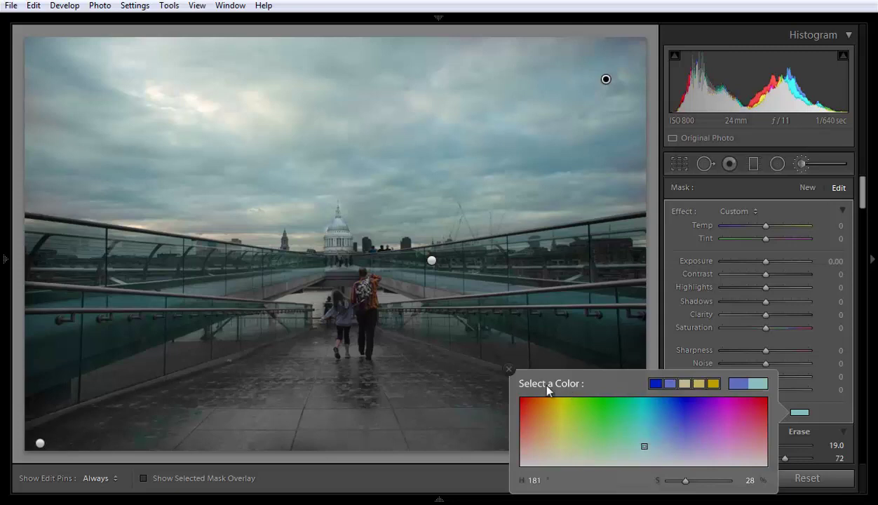
click(509, 369)
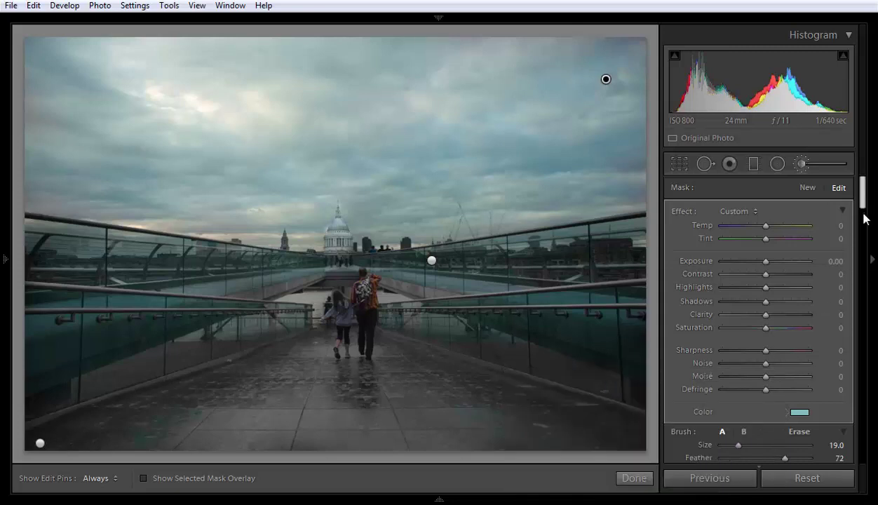
Select the walkway mask pin to show its Mask and Effect sliders with Exposure 1.59
drag(864, 194, 864, 205)
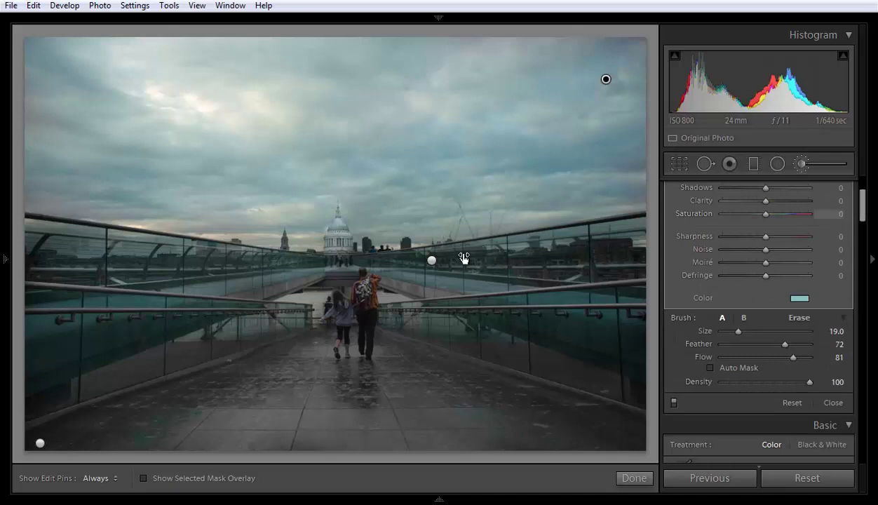
click(430, 261)
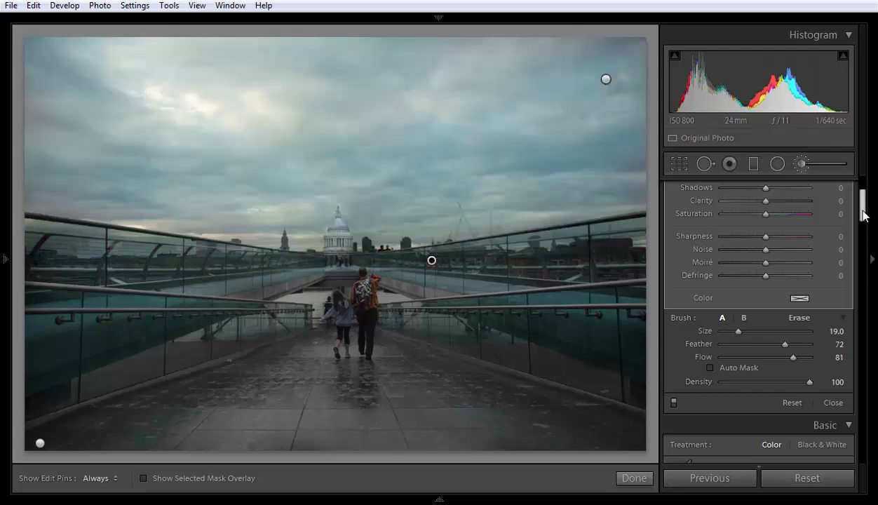
drag(864, 206, 865, 195)
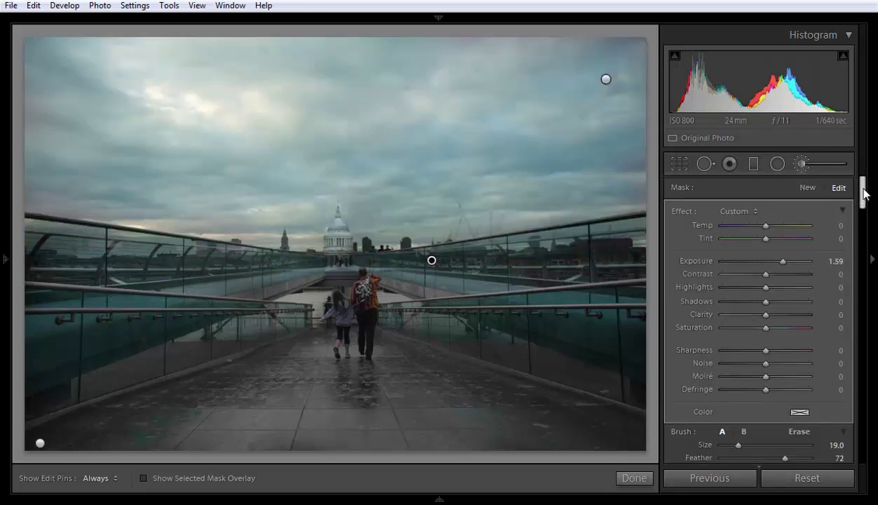